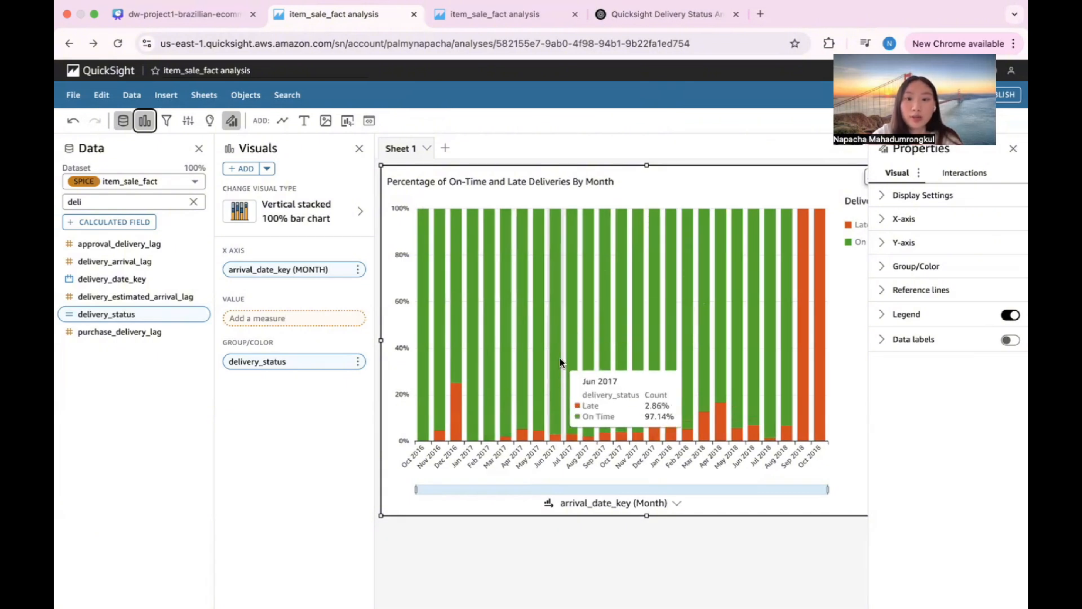
Step: Add a new vertical stacked 100% bar chart visual to Sheet 1
scroll(528, 273, right, 4)
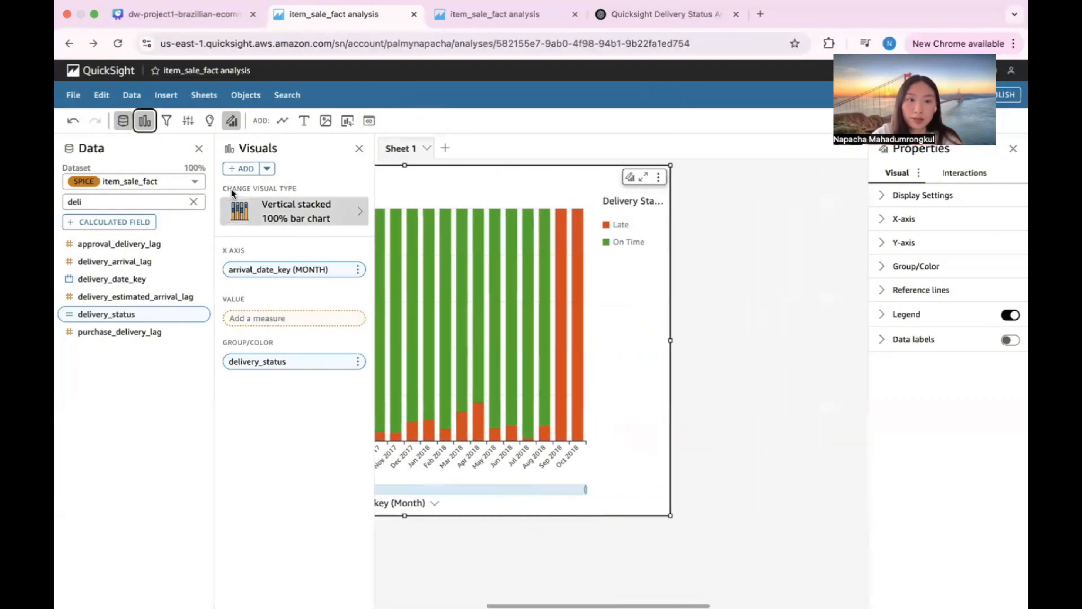
click(246, 169)
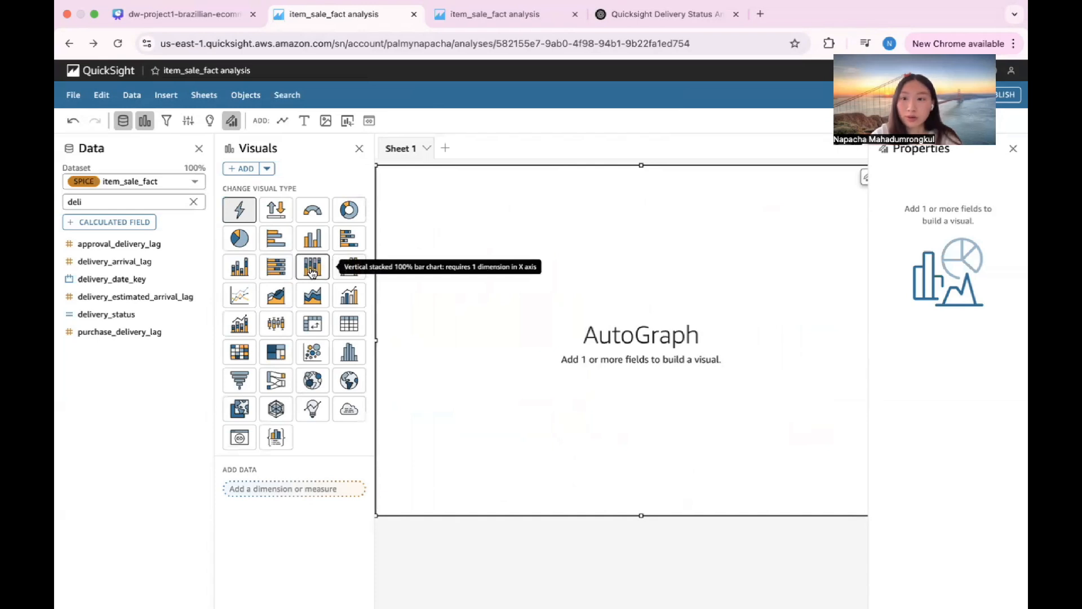
click(312, 272)
Step: Open the delivery_status calculated field from the existing deliveries chart, review its ifelse formula, and close it without saving
scroll(570, 268, left, 5)
scroll(572, 269, left, 3)
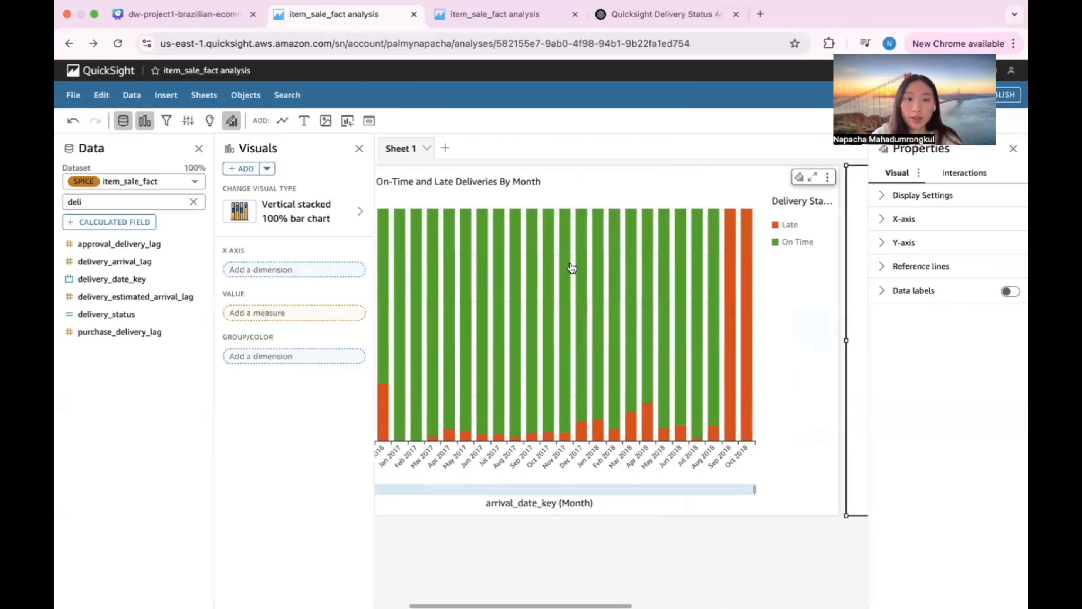
click(659, 193)
scroll(663, 193, right, 3)
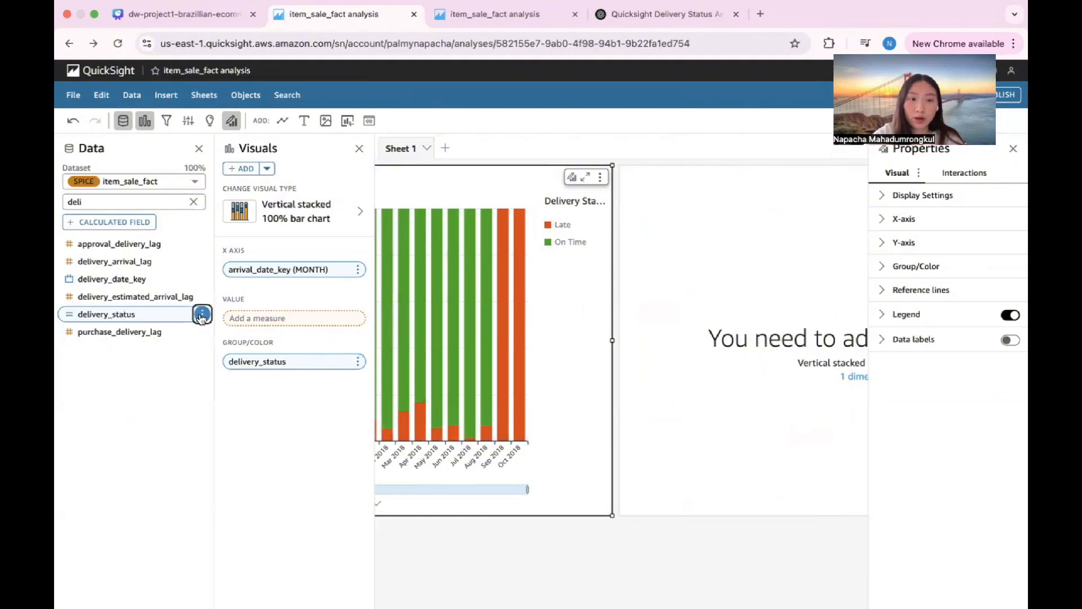
click(201, 314)
click(233, 441)
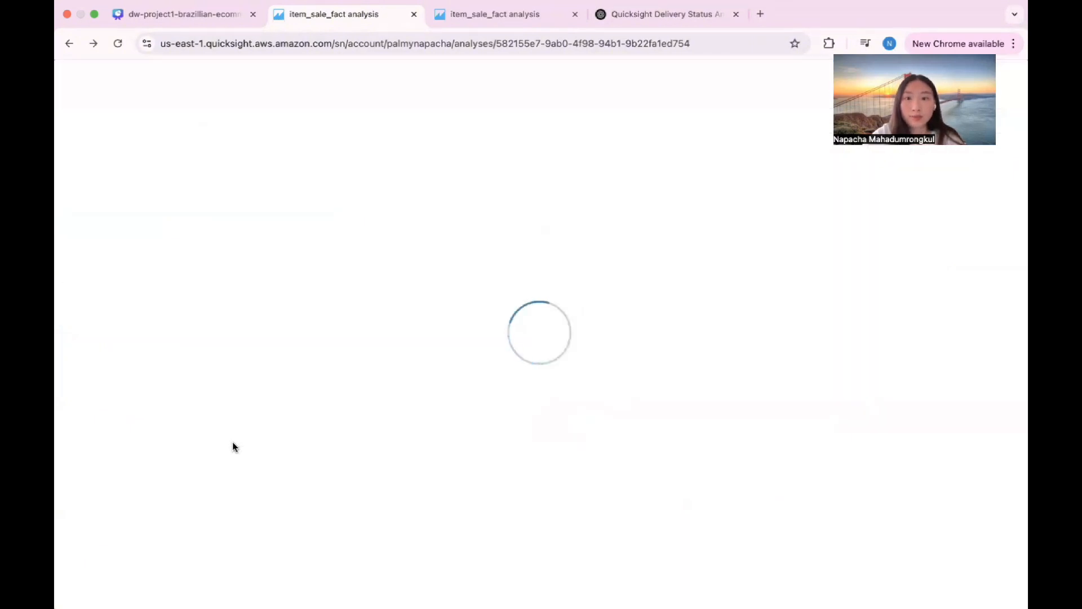
drag(452, 170, 107, 152)
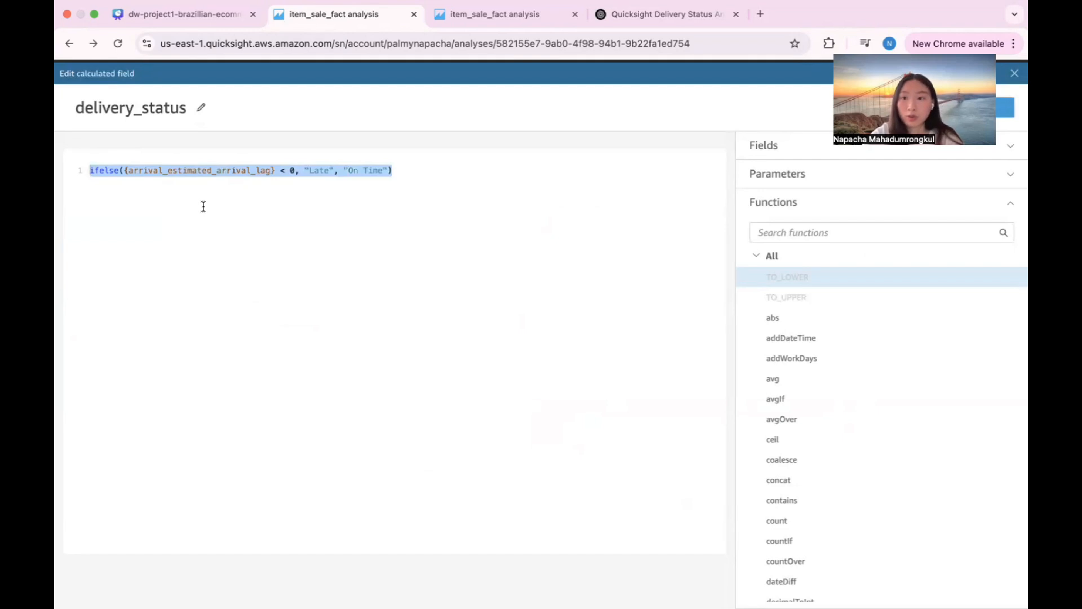
drag(168, 170, 256, 169)
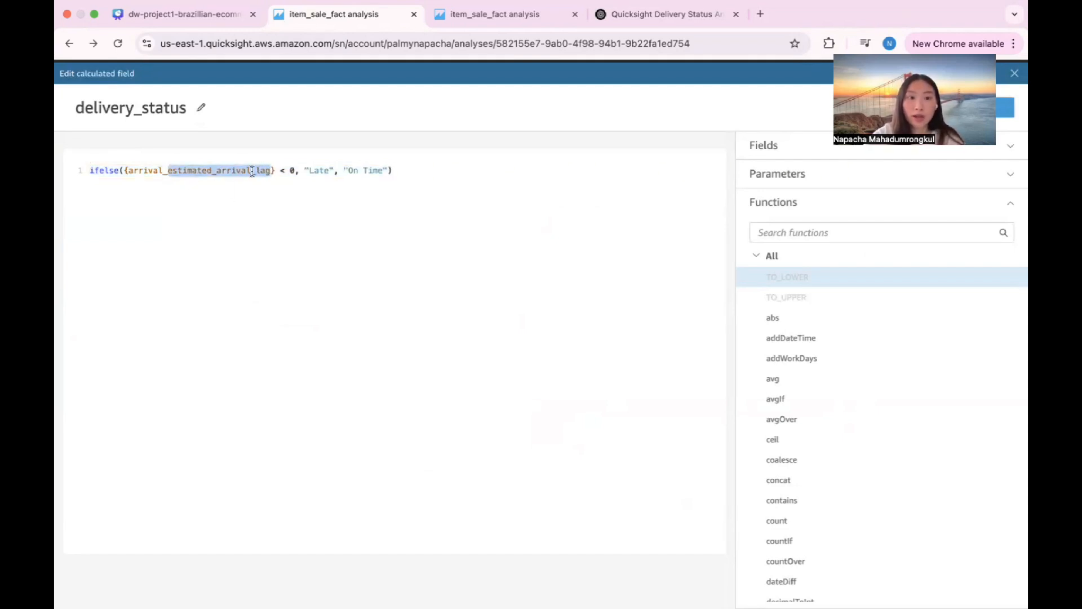
drag(164, 173, 125, 172)
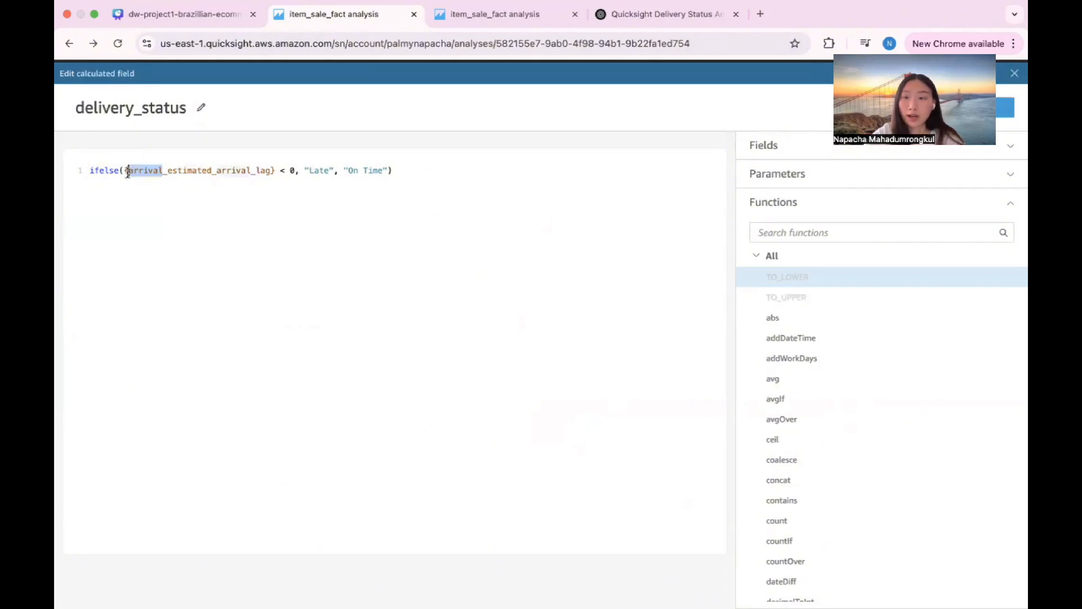
click(329, 187)
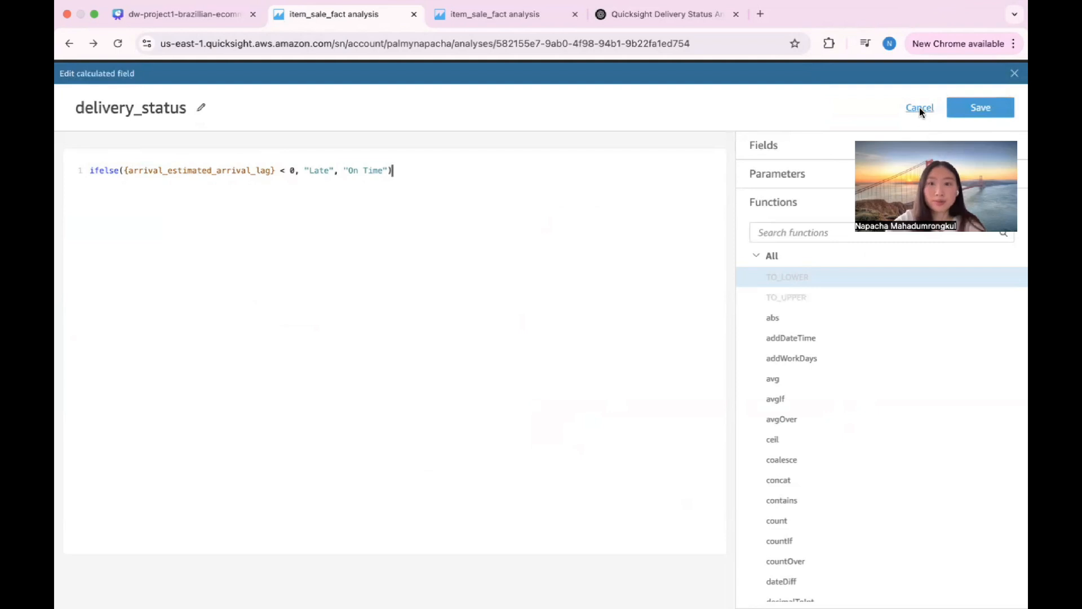
click(919, 107)
Step: Open the analysis's item_sale_fact dataset for editing and inspect how item_lifecycle_fact is joined to all_customer_dim
click(132, 95)
click(186, 120)
click(714, 166)
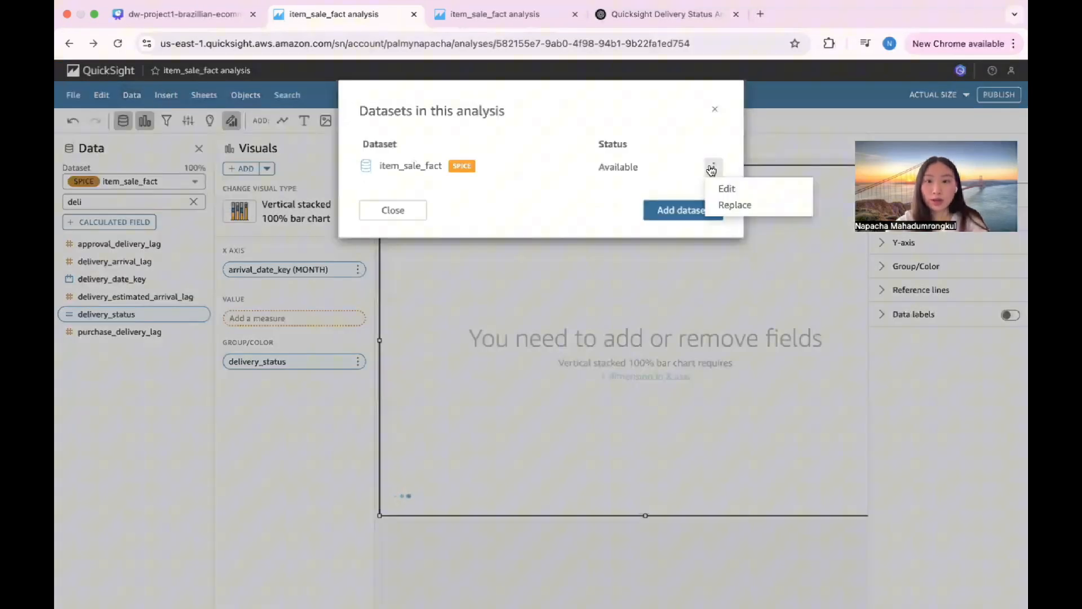
click(740, 192)
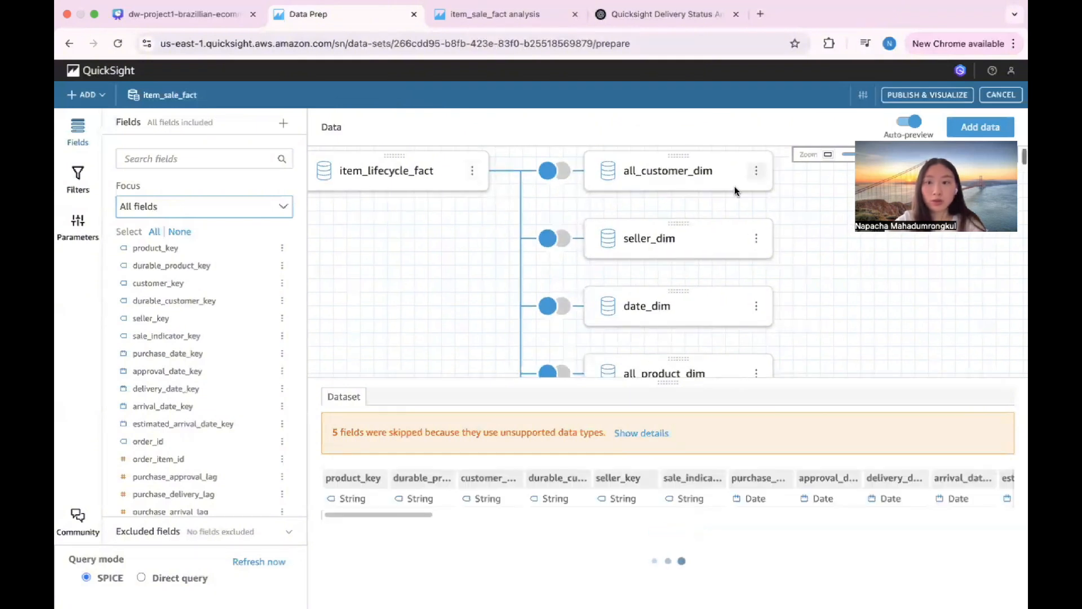
scroll(716, 195, down, 3)
scroll(716, 195, up, 3)
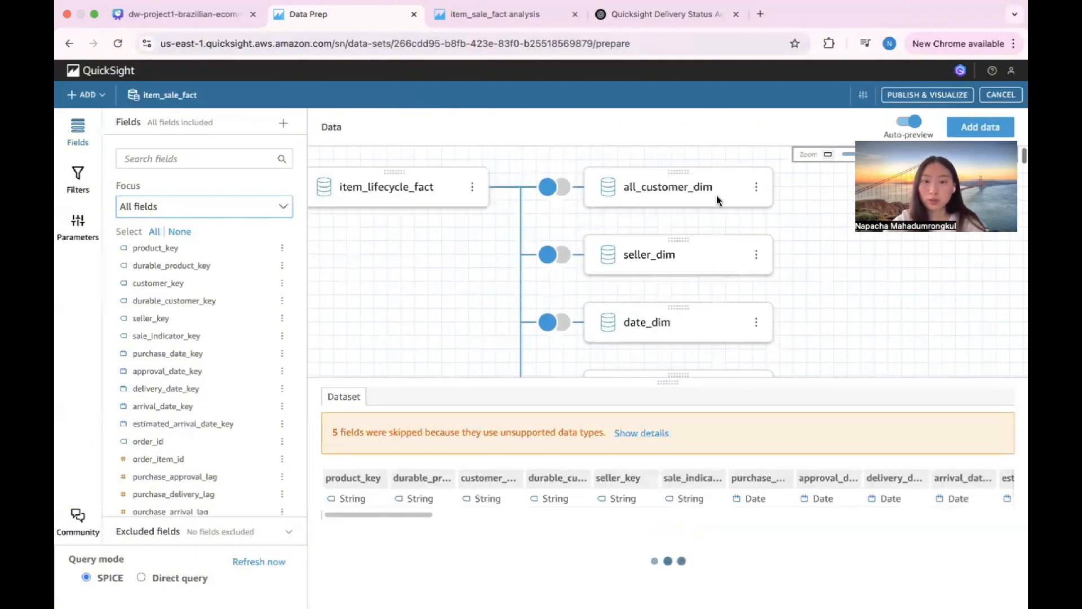
click(554, 187)
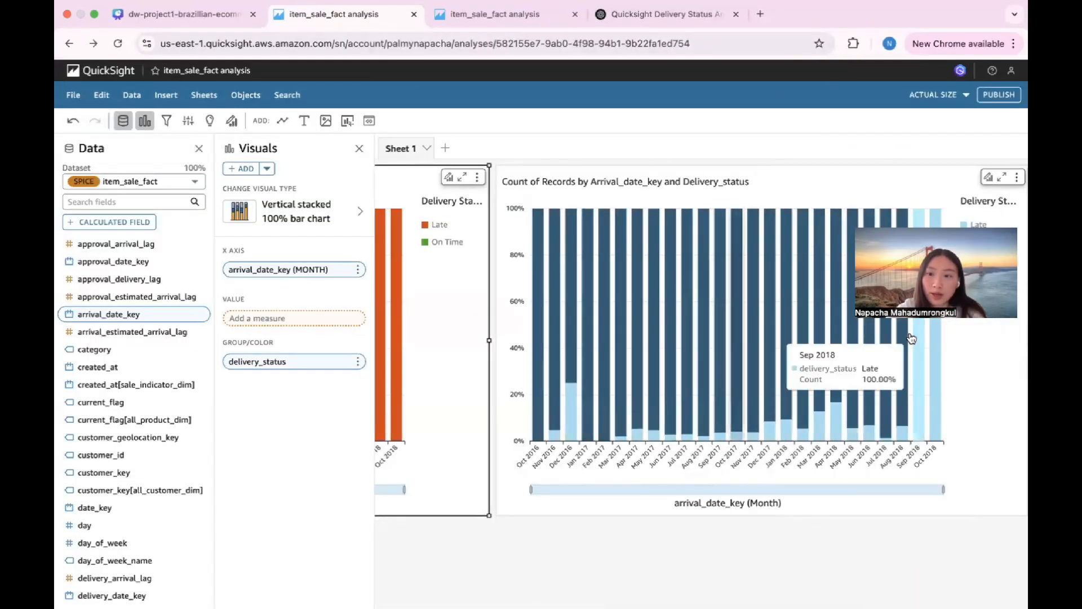
Step: Color the Late series orange-red and the On Time series green in the new delivery status chart
click(973, 224)
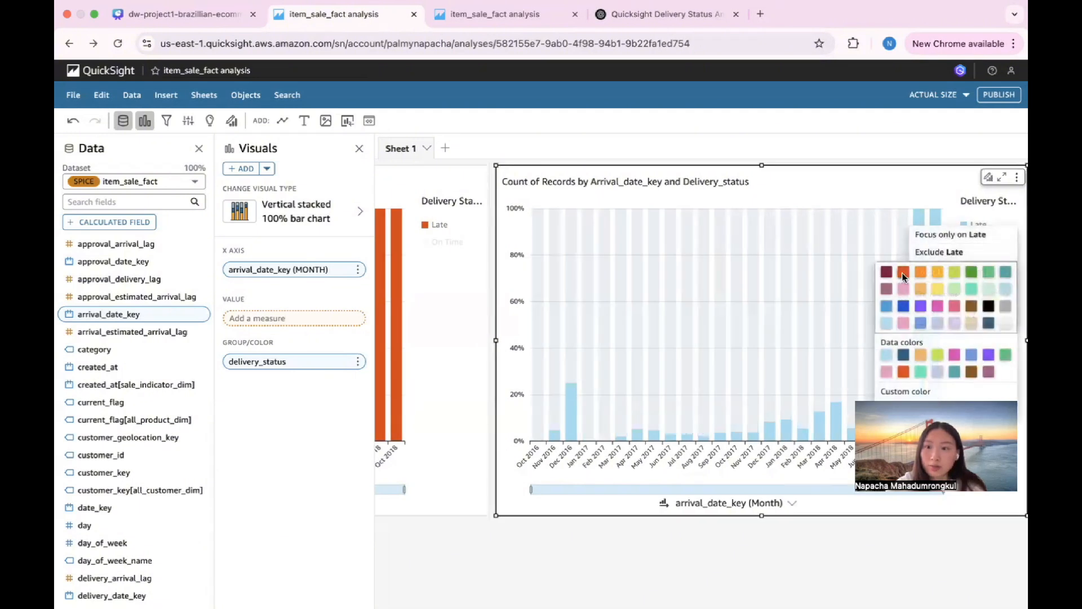
click(902, 272)
click(979, 248)
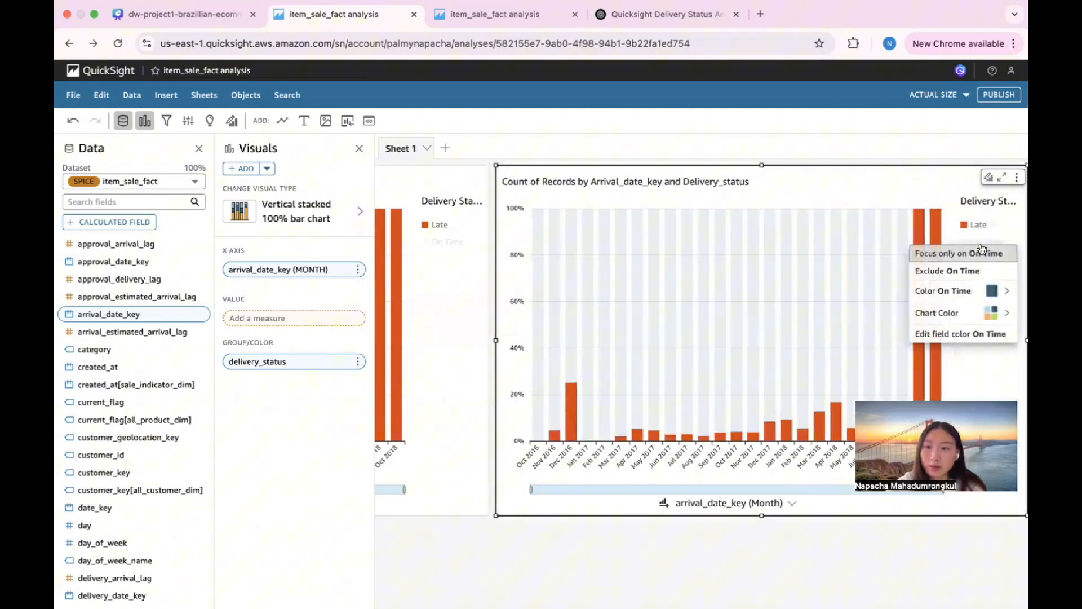
click(971, 289)
click(971, 297)
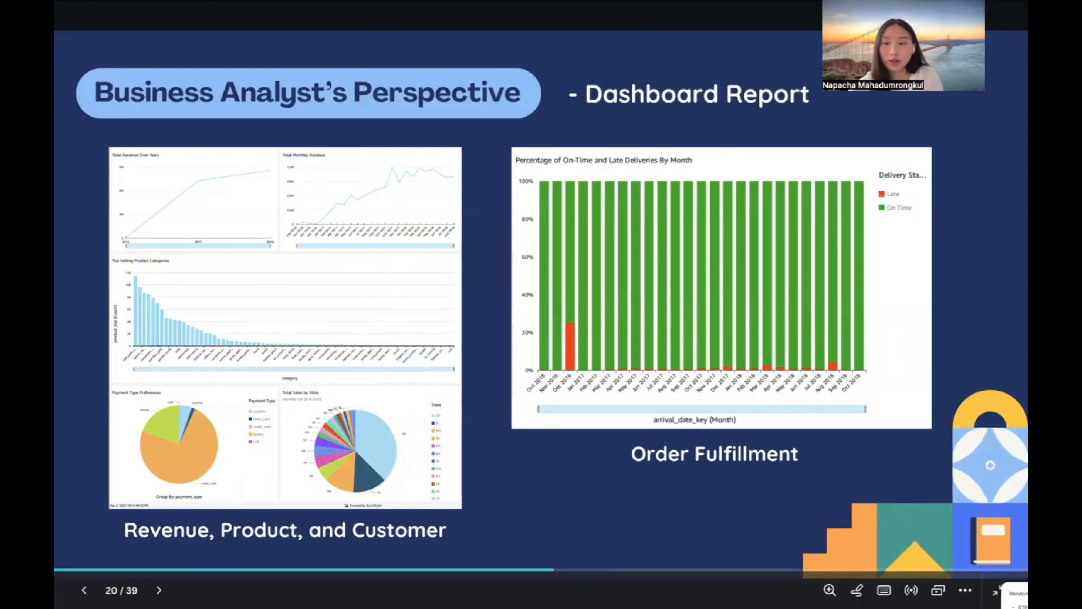
Step: Switch from the slides to the Data Prep page and choose aws RDS brazil-ecommerce as the source for adding data
mouse_move(373, 6)
click(338, 14)
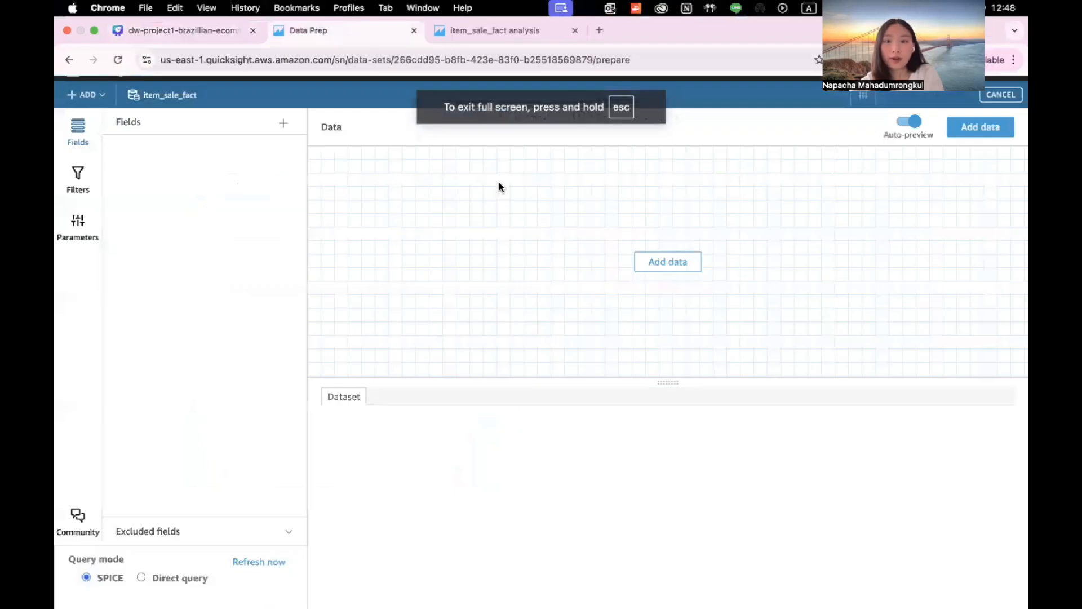
click(988, 136)
click(650, 150)
click(560, 188)
click(666, 164)
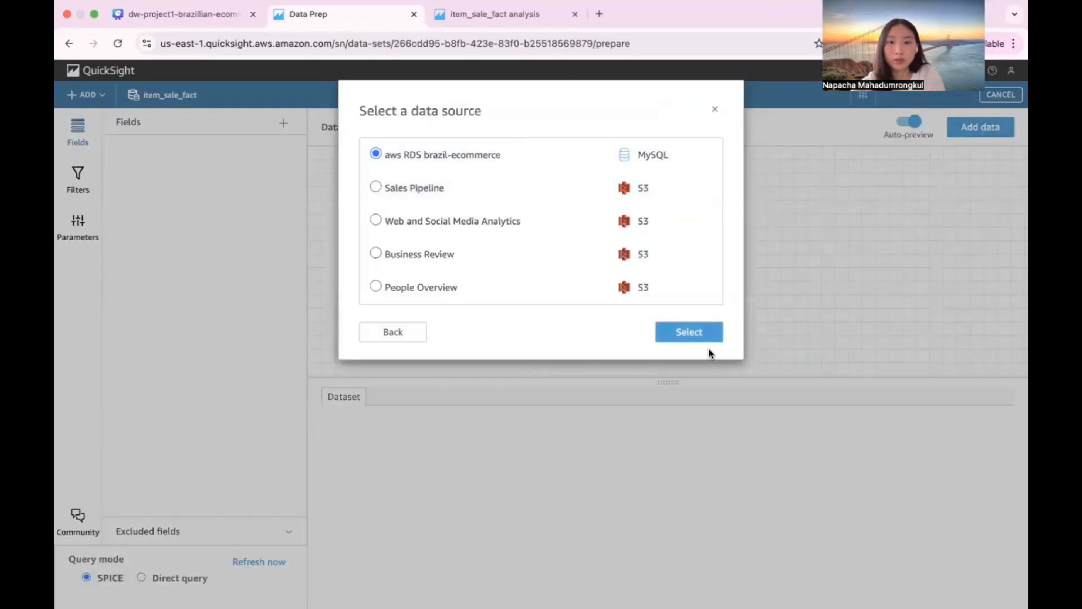
click(699, 337)
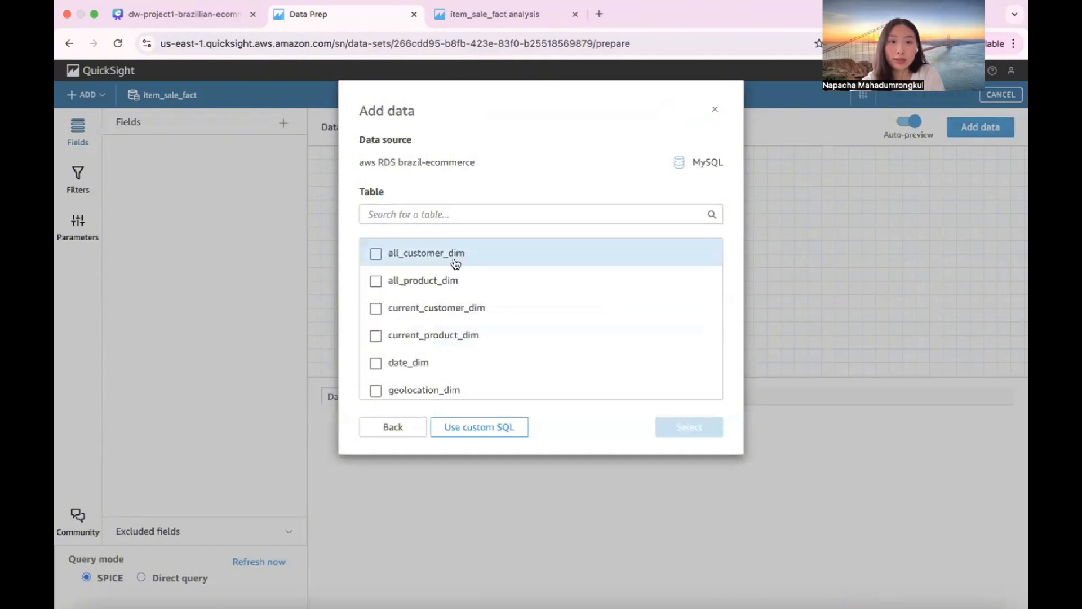
Step: Add the tables item_sale_fact, all_customer_dim, all_product_dim, date_dim, geolocation_dim and seller_dim to the dataset
scroll(468, 332, down, 5)
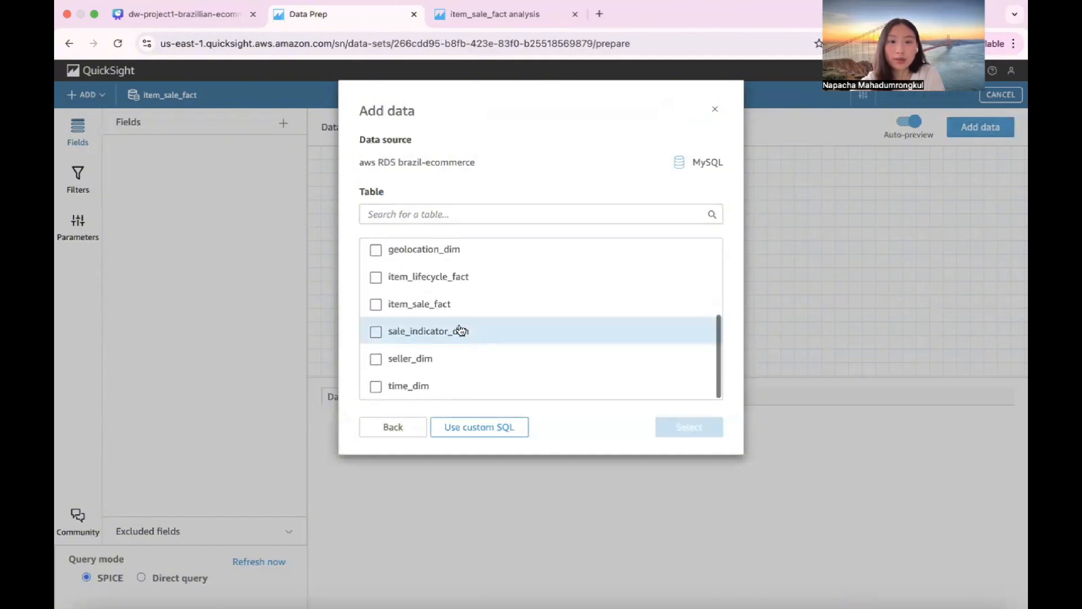
click(396, 305)
scroll(507, 310, up, 5)
click(459, 253)
click(455, 280)
scroll(457, 310, down, 2)
click(454, 299)
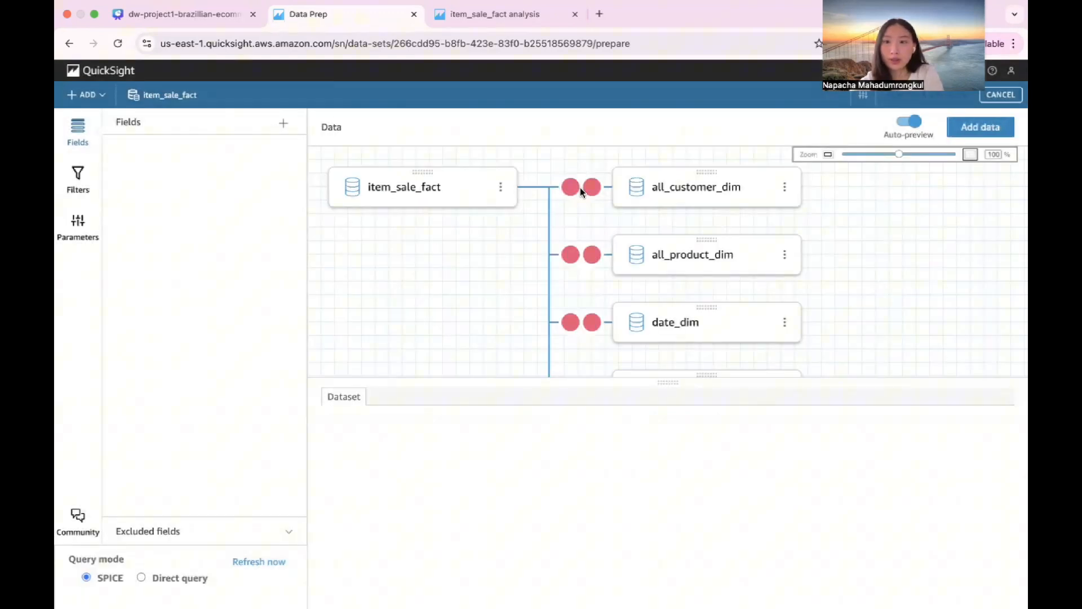
Step: Left join item_sale_fact to all_customer_dim on customer_key and apply the join
click(582, 192)
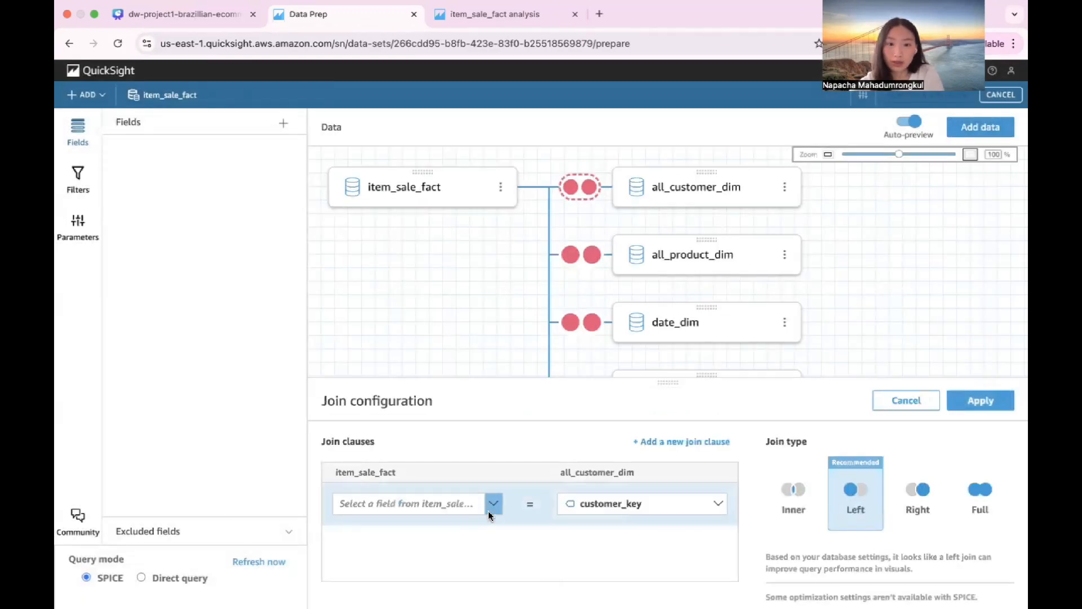
click(488, 504)
text(cust)
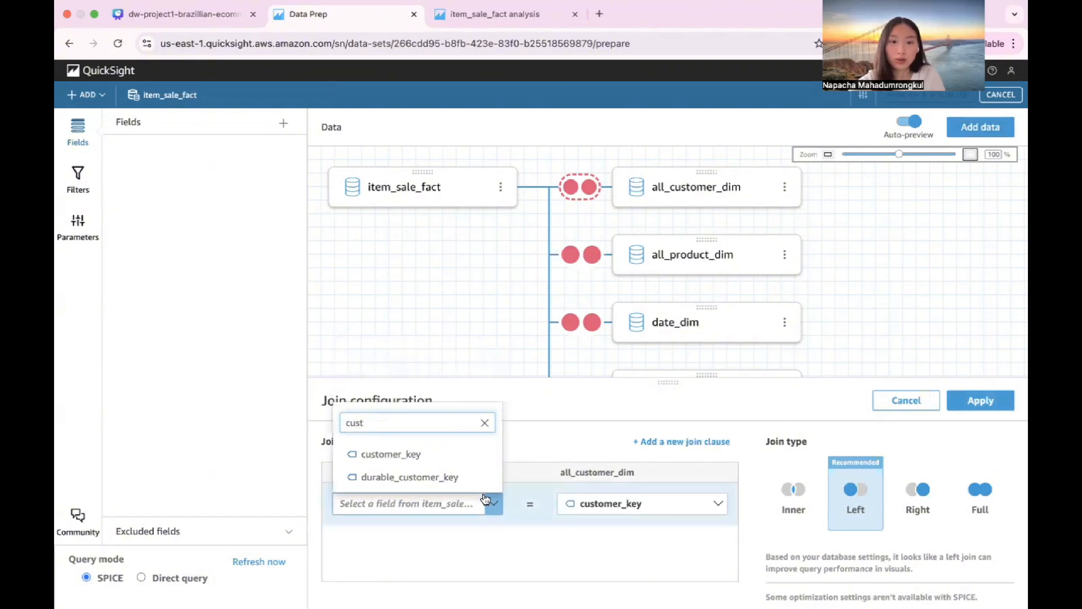
click(445, 456)
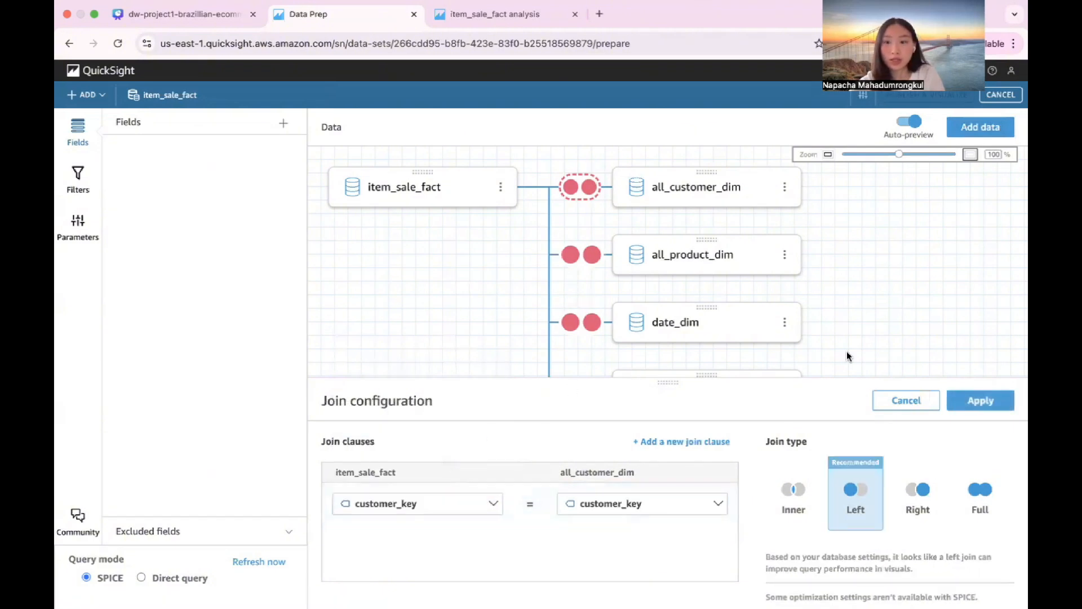
click(973, 401)
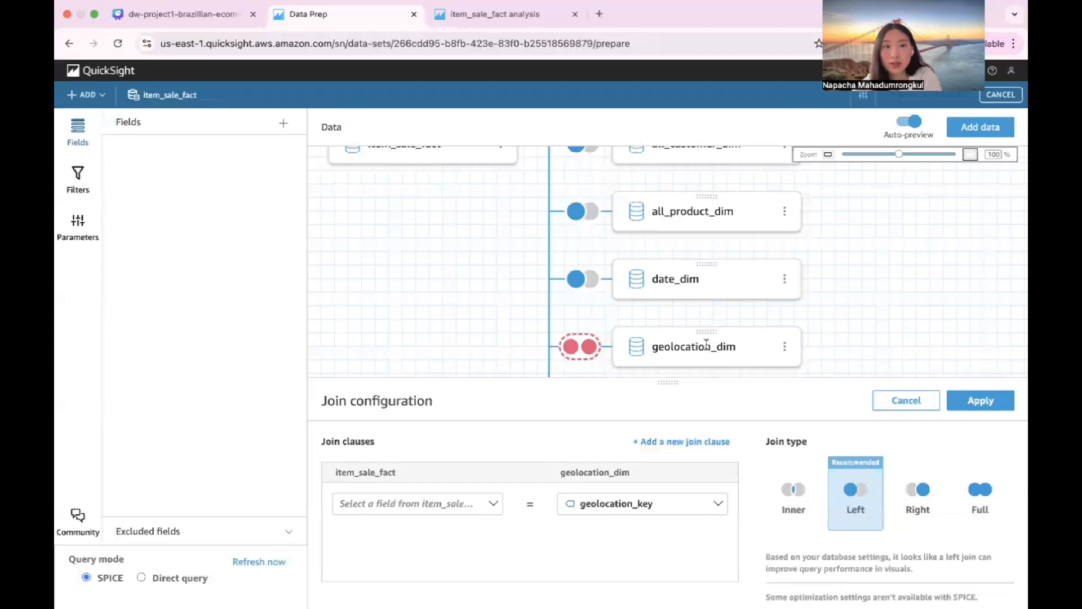
Step: Move geolocation_dim onto all_customer_dim, left join the two tables, and publish the dataset for visualization
double_click(792, 337)
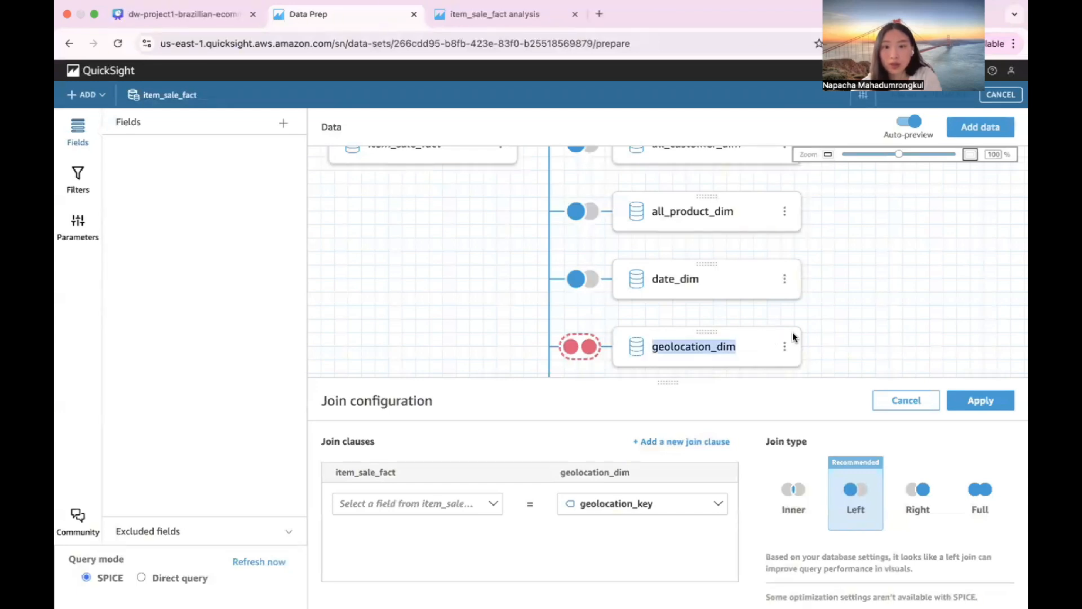
scroll(708, 331, up, 1)
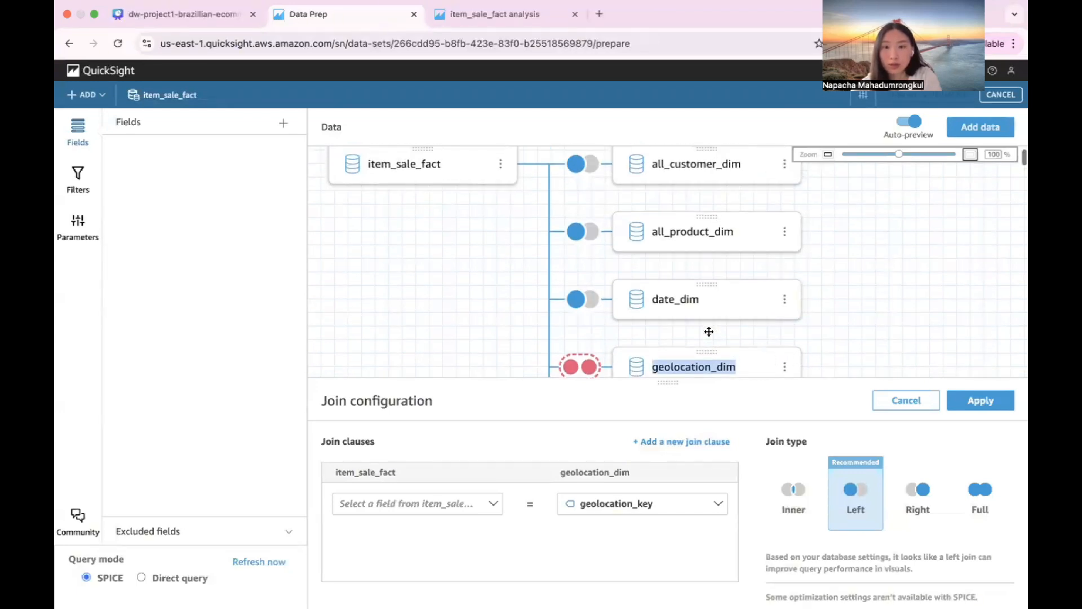
drag(700, 352, 814, 186)
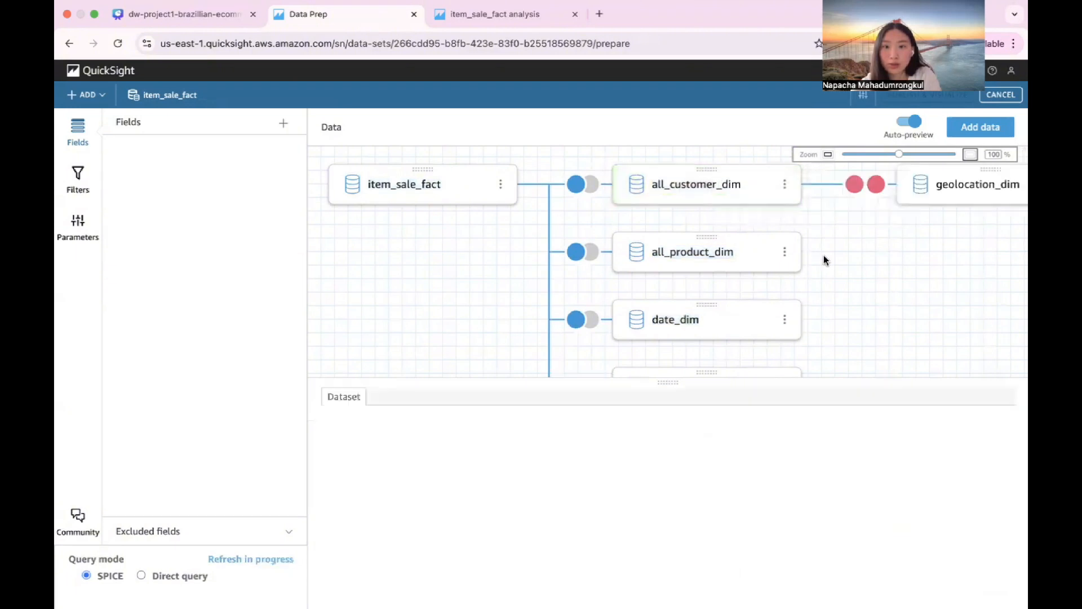
click(865, 186)
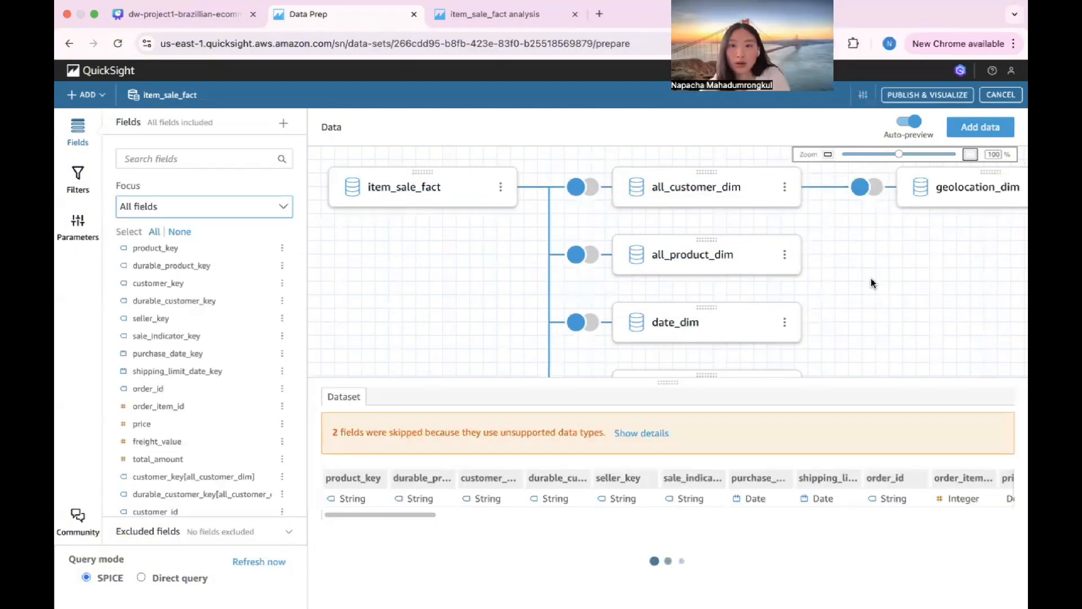
scroll(885, 239, down, 5)
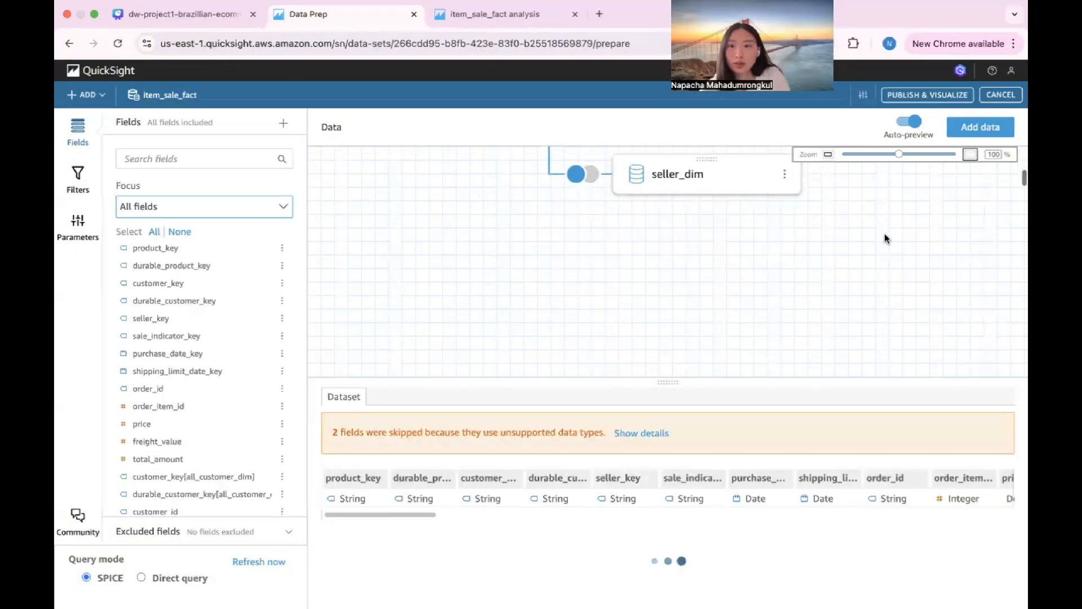
click(939, 99)
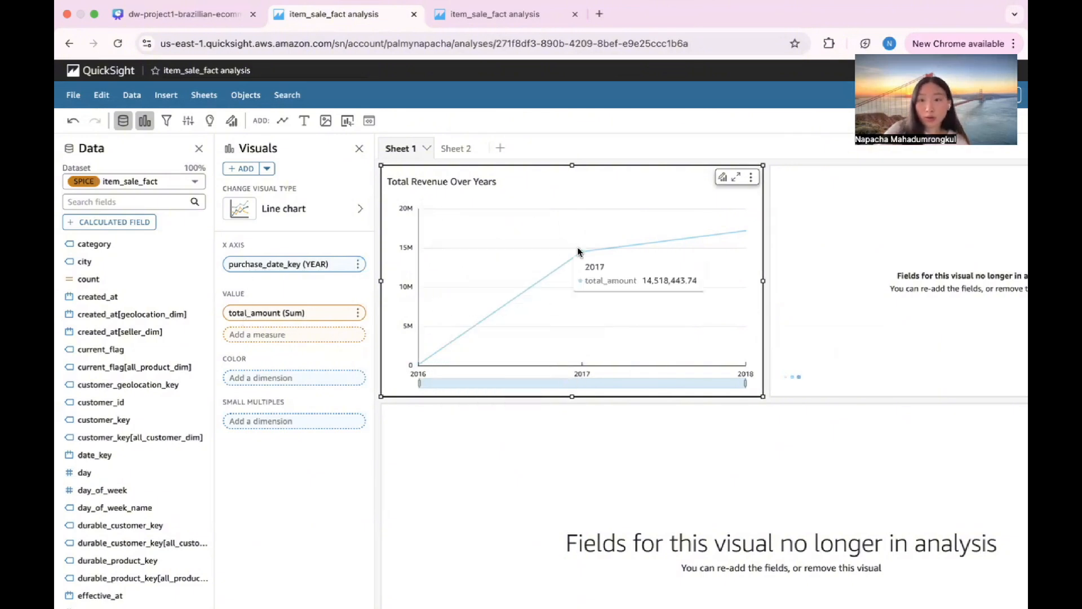
Step: Duplicate the Total Revenue Over Years line chart and aggregate the copy's purchase_date_key by Month
click(833, 269)
scroll(763, 283, right, 3)
scroll(624, 358, right, 2)
click(357, 264)
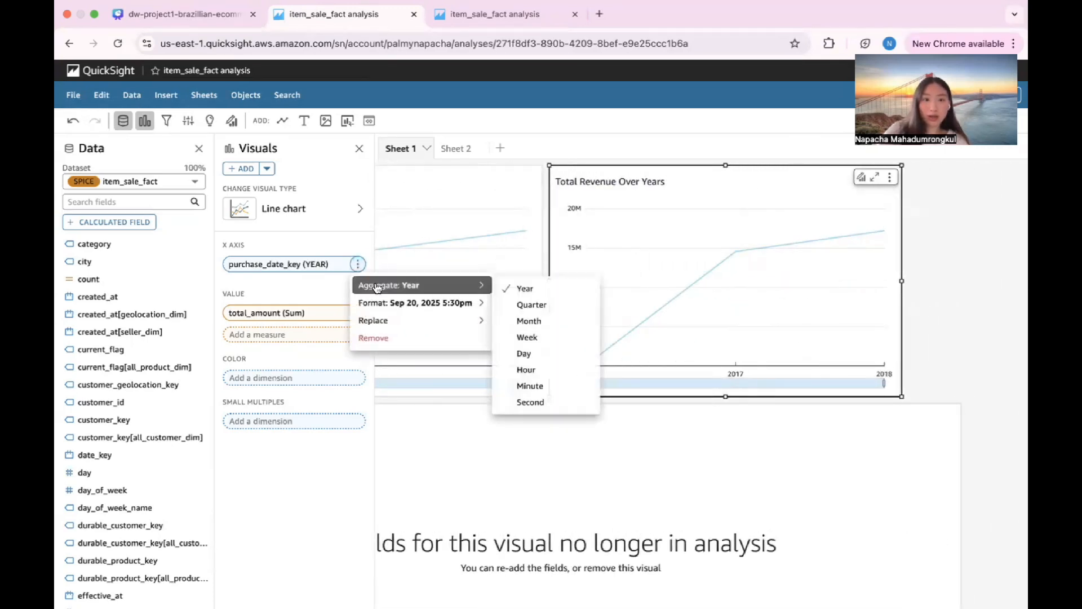
mouse_move(474, 287)
click(548, 321)
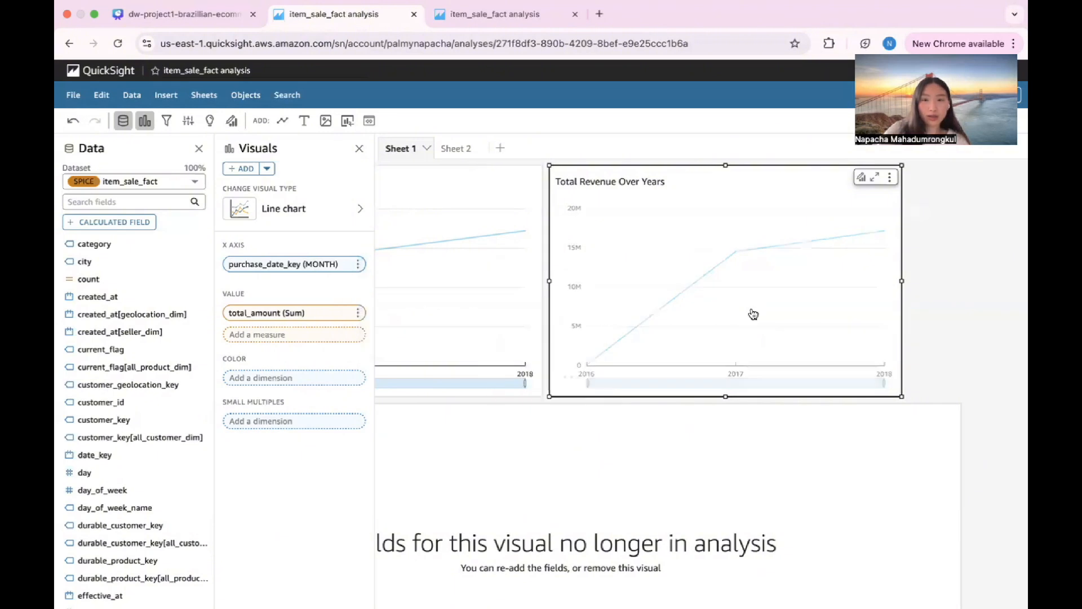
Step: Switch to the Canva presentation and examine the dashboard report slide's revenue and Top Selling Product Categories charts
click(207, 20)
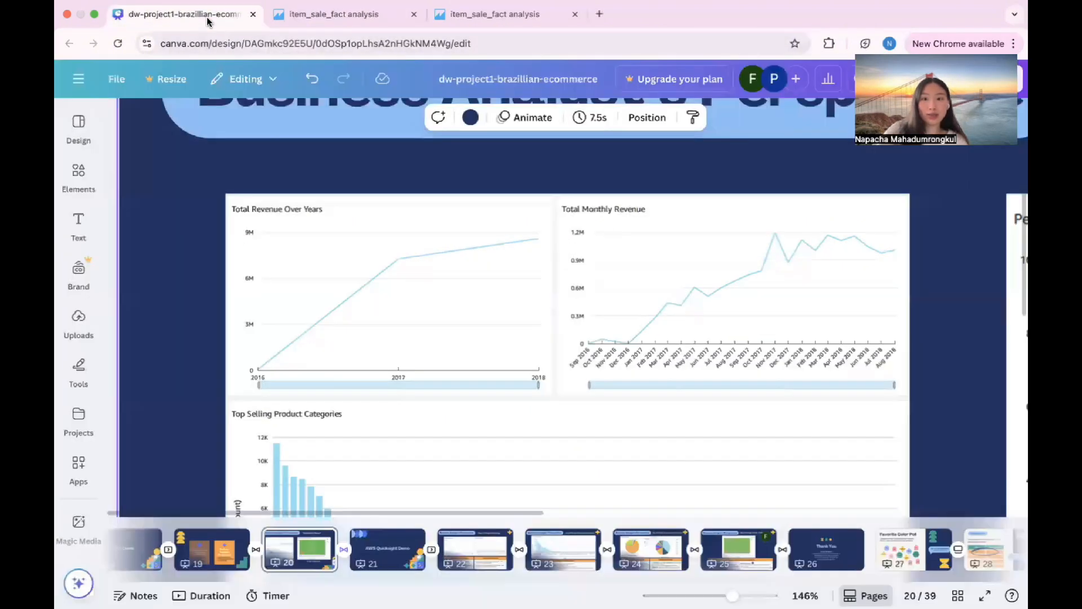
scroll(643, 269, down, 3)
scroll(643, 268, down, 1)
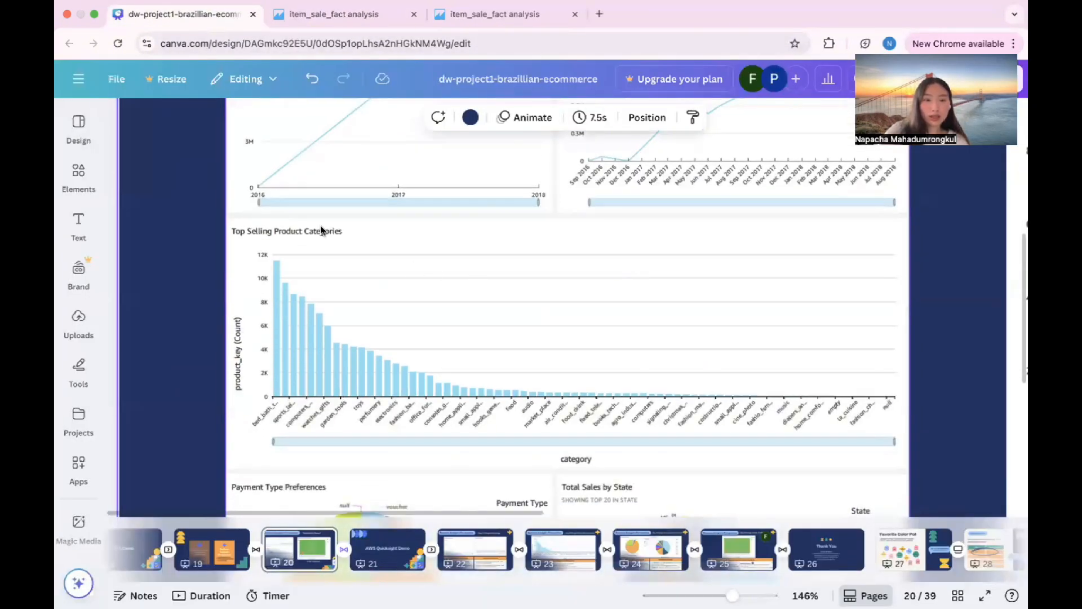
Step: Switch to the QuickSight analysis and set category as the x-axis and product_key (Count) as the value of the Top Selling Product Categories chart
click(331, 15)
scroll(416, 367, down, 1)
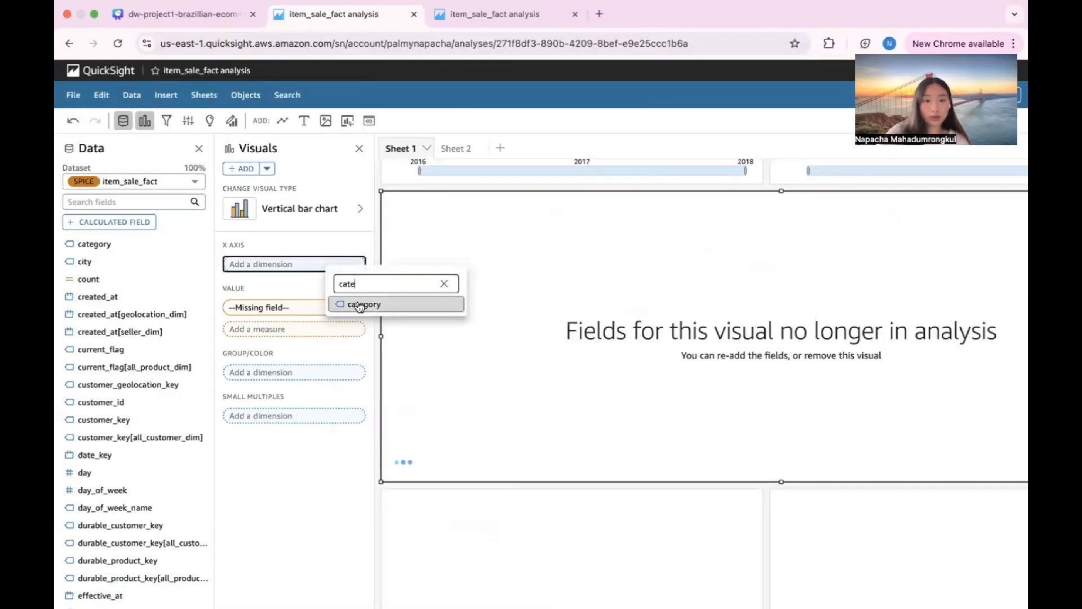
click(358, 304)
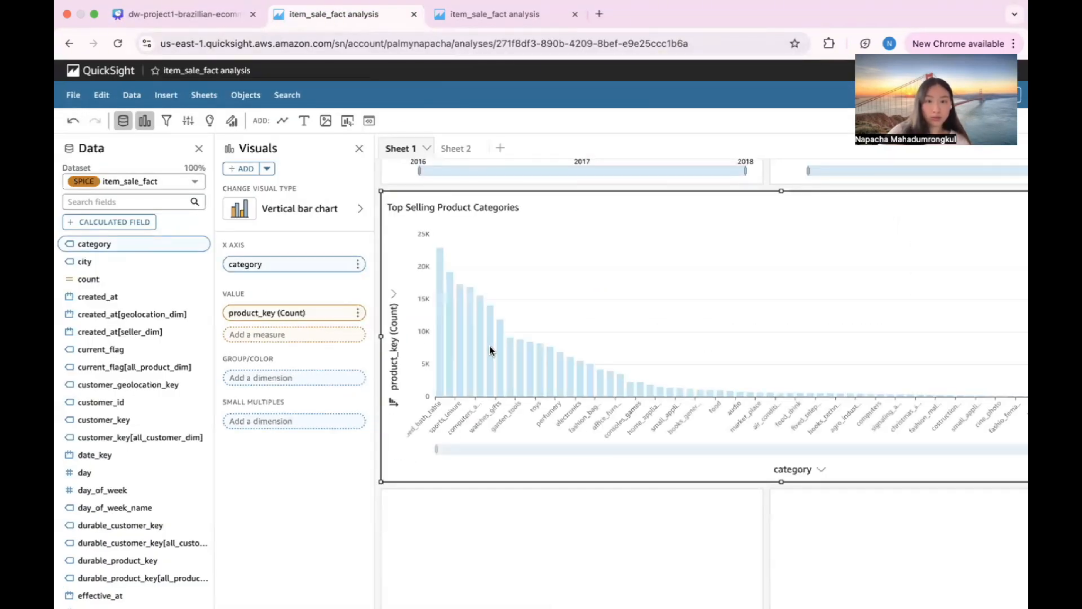
Step: Check the Payment Type Preferences chart in the Canva presentation and group the matching QuickSight pie chart by payment_type
click(201, 17)
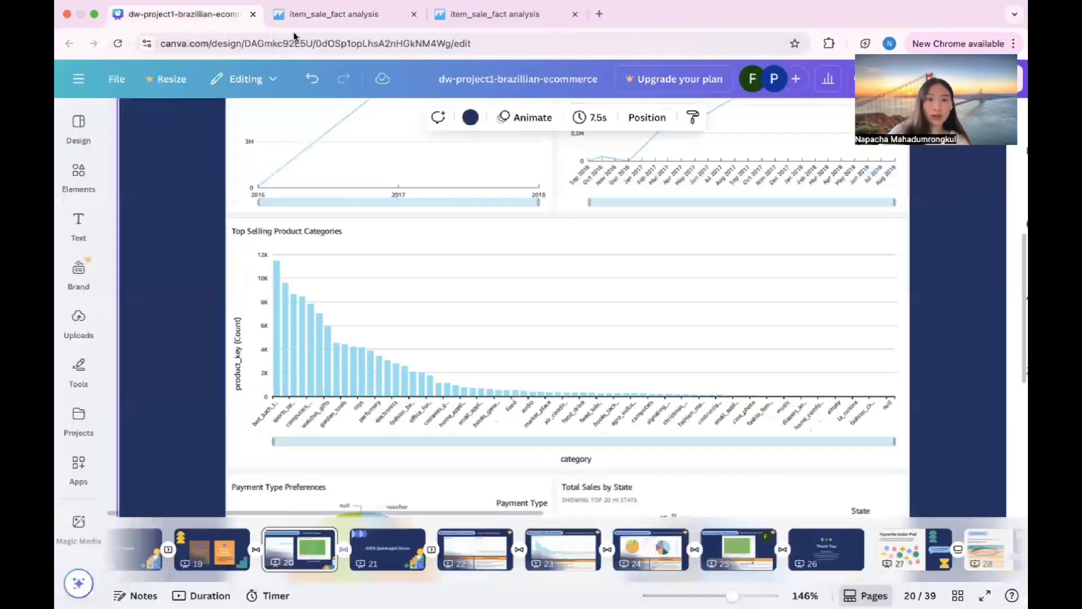
scroll(342, 332, down, 5)
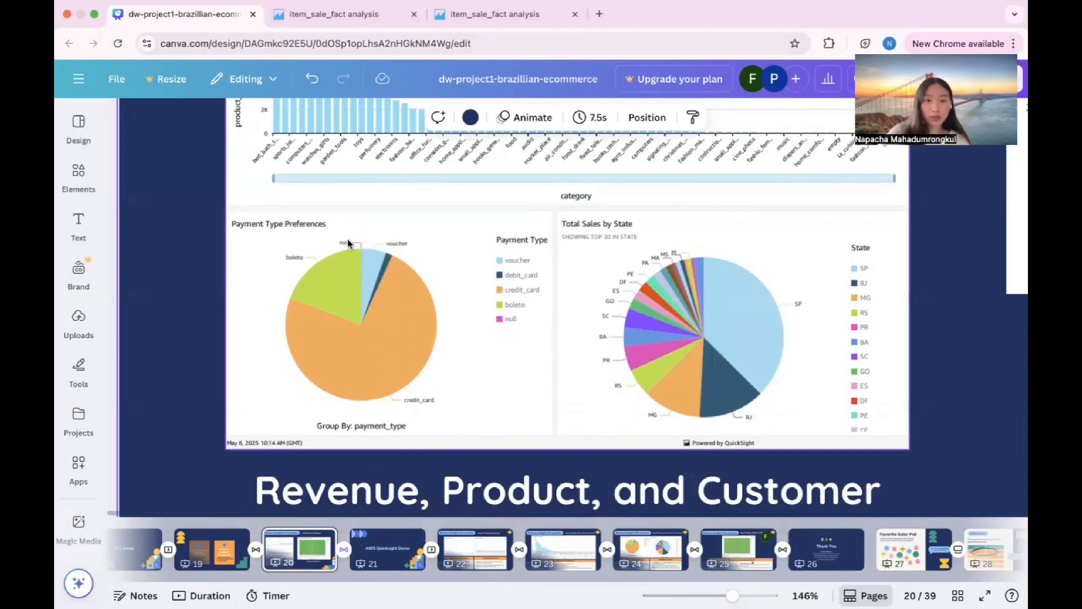
scroll(350, 241, up, 5)
click(372, 15)
text(payment)
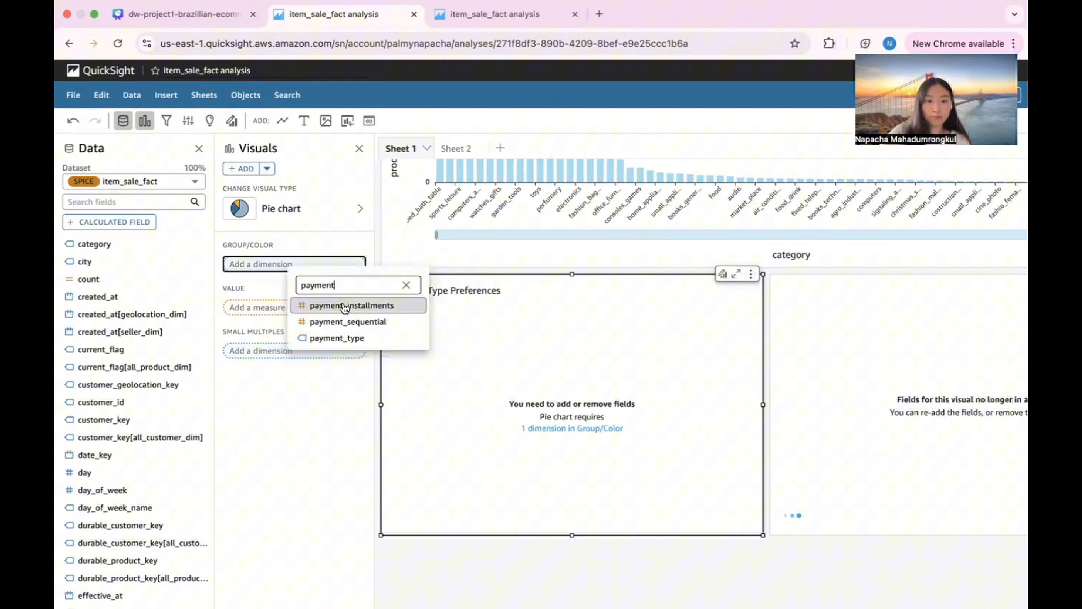
click(349, 338)
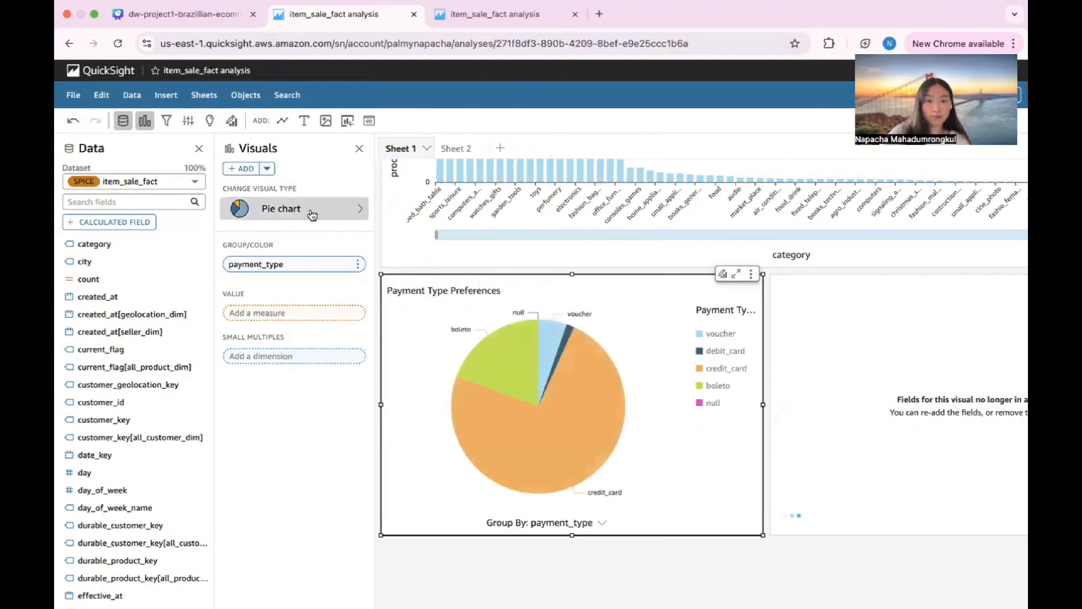
Step: Check the Total Sales by State chart in Canva and replace the missing grouping field of the matching QuickSight pie chart with state
click(192, 14)
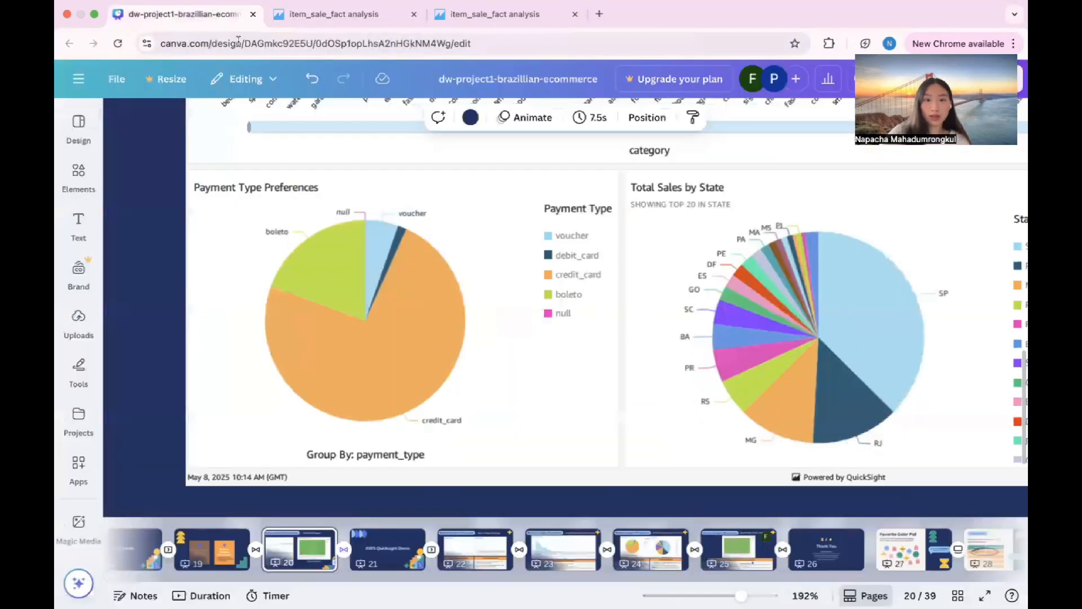
click(338, 14)
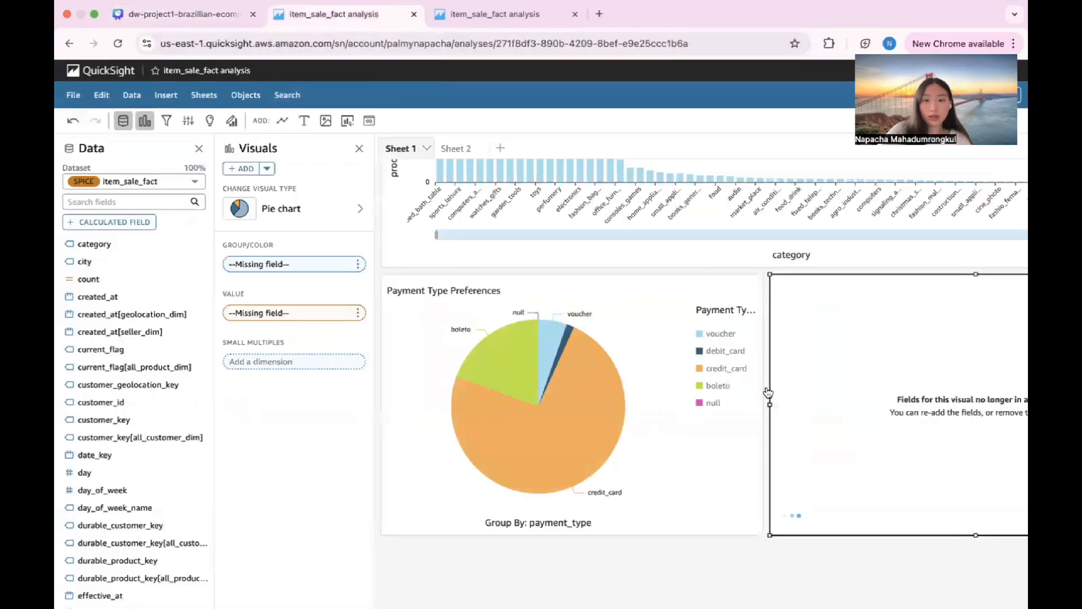
scroll(563, 329, right, 1)
scroll(562, 327, right, 2)
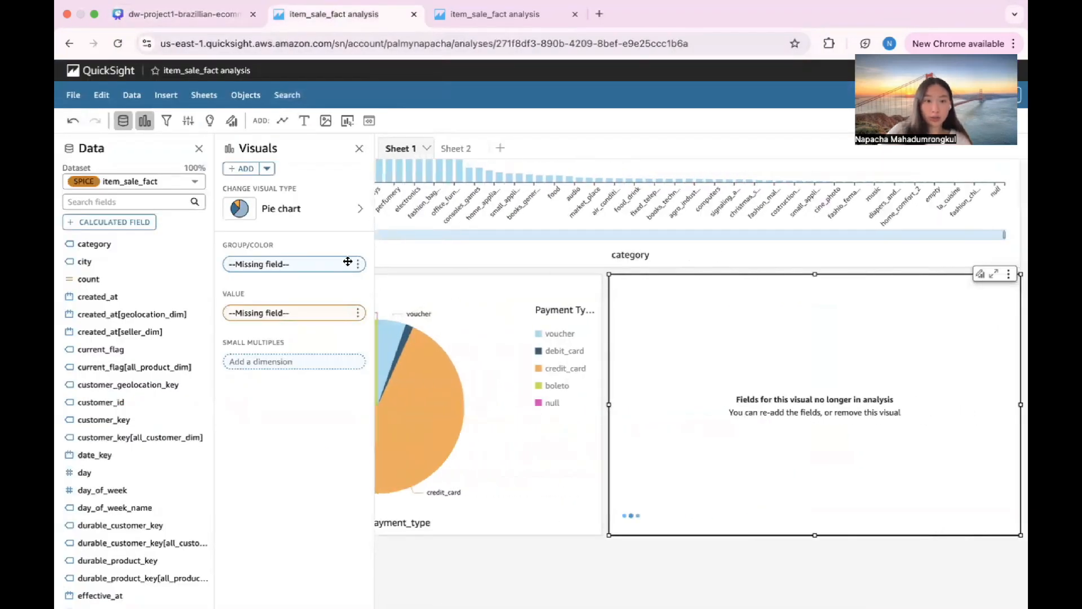
click(357, 264)
mouse_move(385, 287)
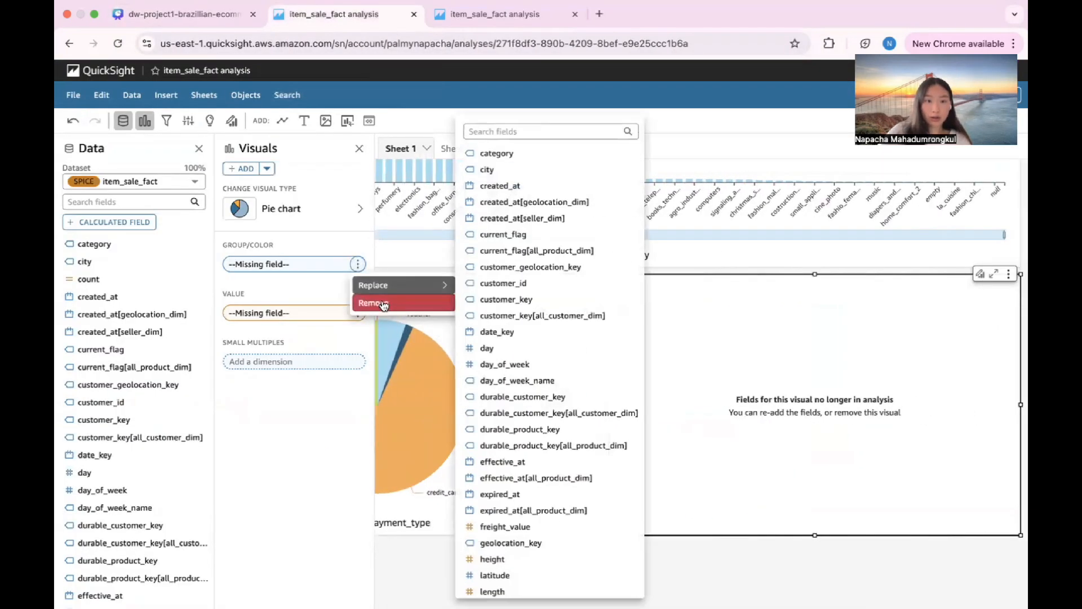
click(376, 303)
click(295, 264)
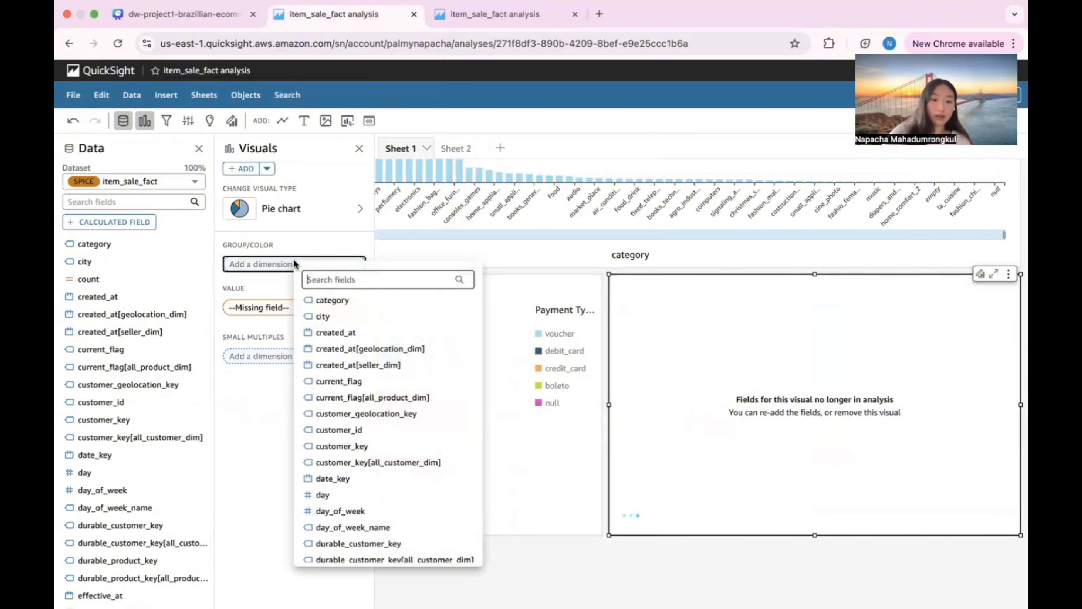
text(state)
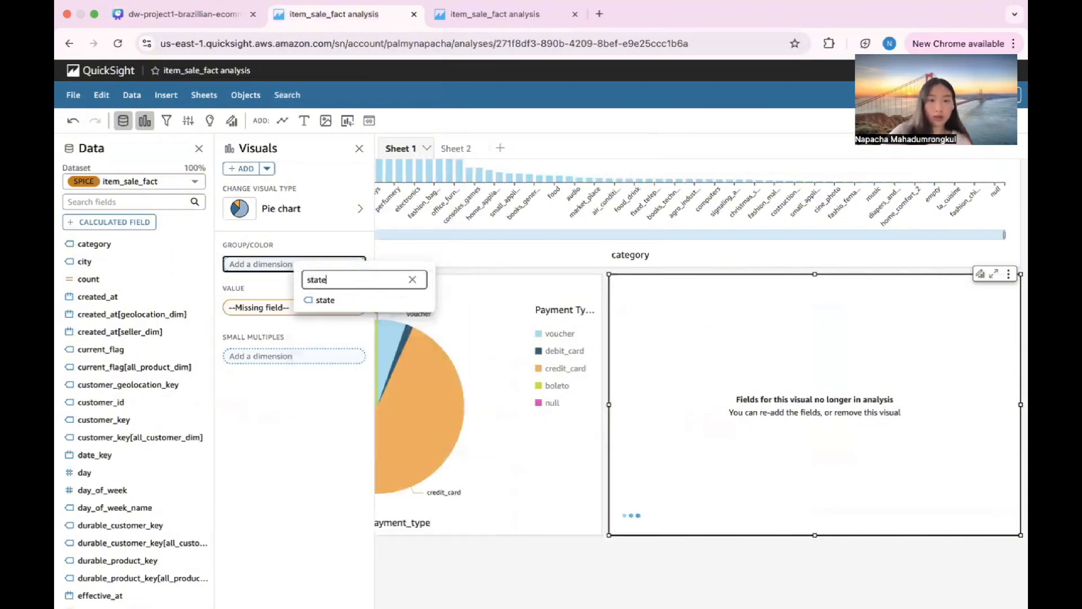
click(325, 299)
Step: Set total_amount (Sum) as the value of the Total Sales by State pie chart and review the sheet
click(259, 311)
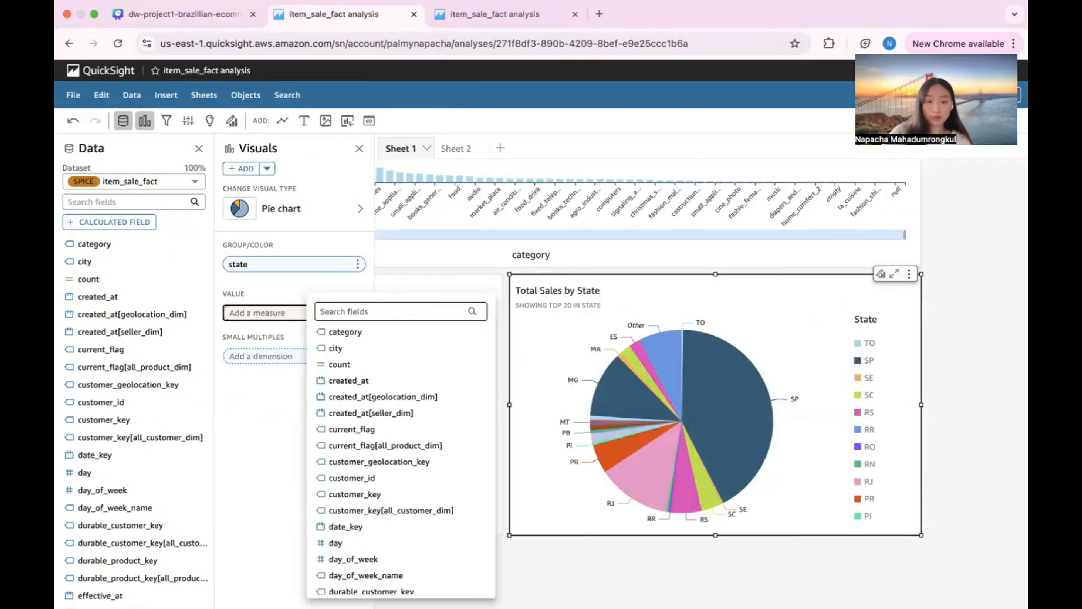
text(tota)
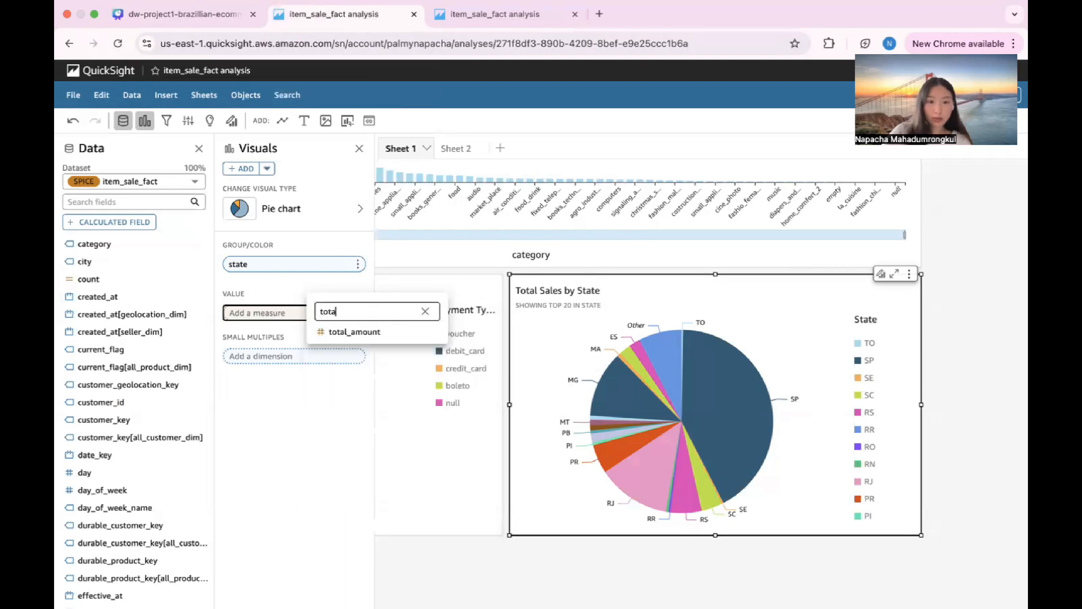
click(343, 326)
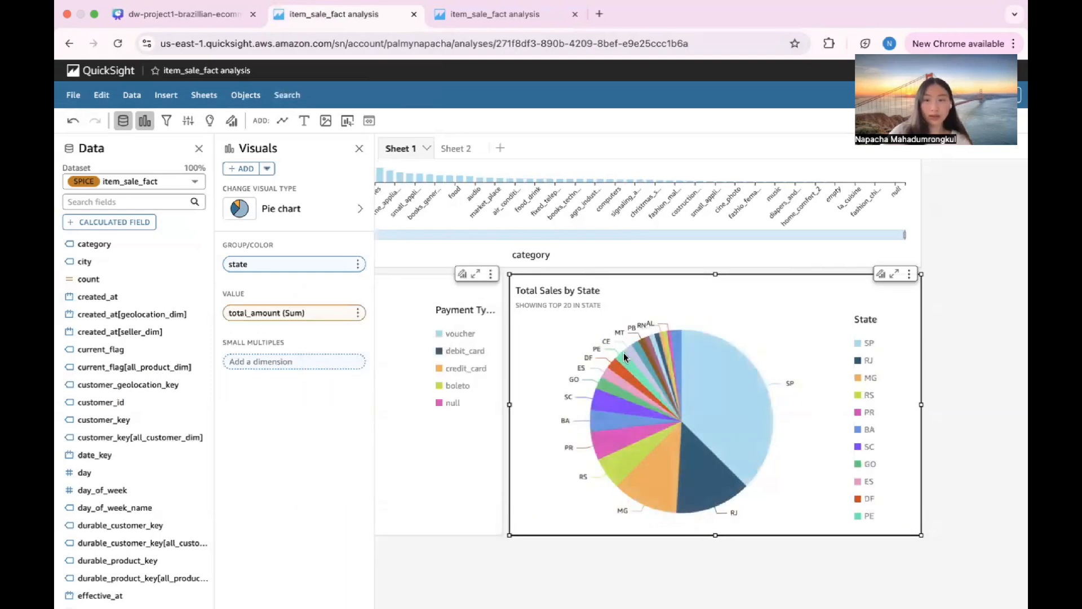
scroll(624, 359, right, 2)
scroll(624, 358, right, 2)
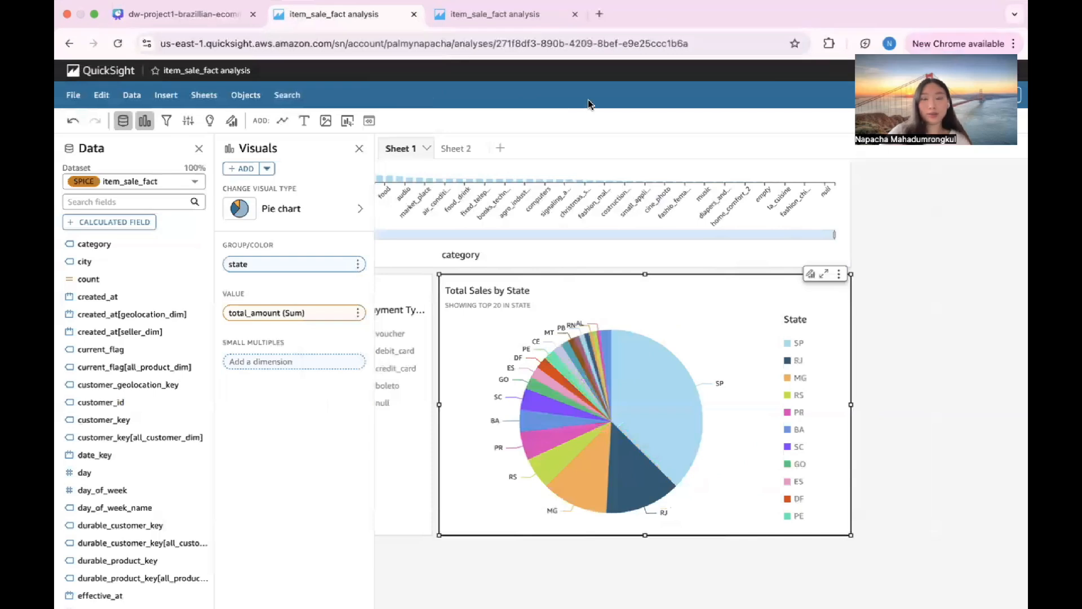
scroll(576, 292, left, 3)
scroll(576, 292, up, 10)
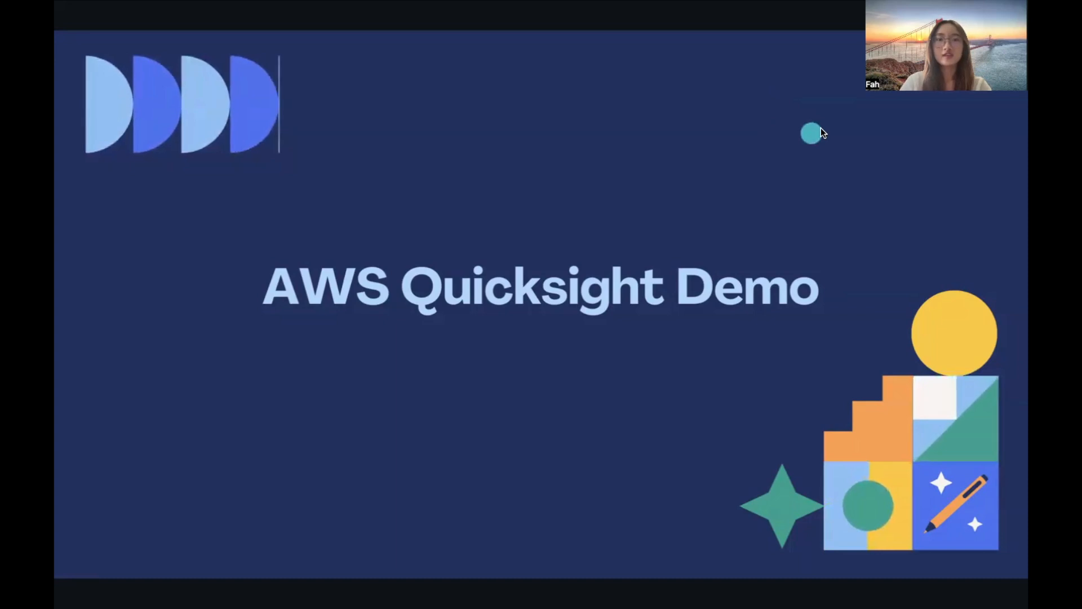
click(834, 96)
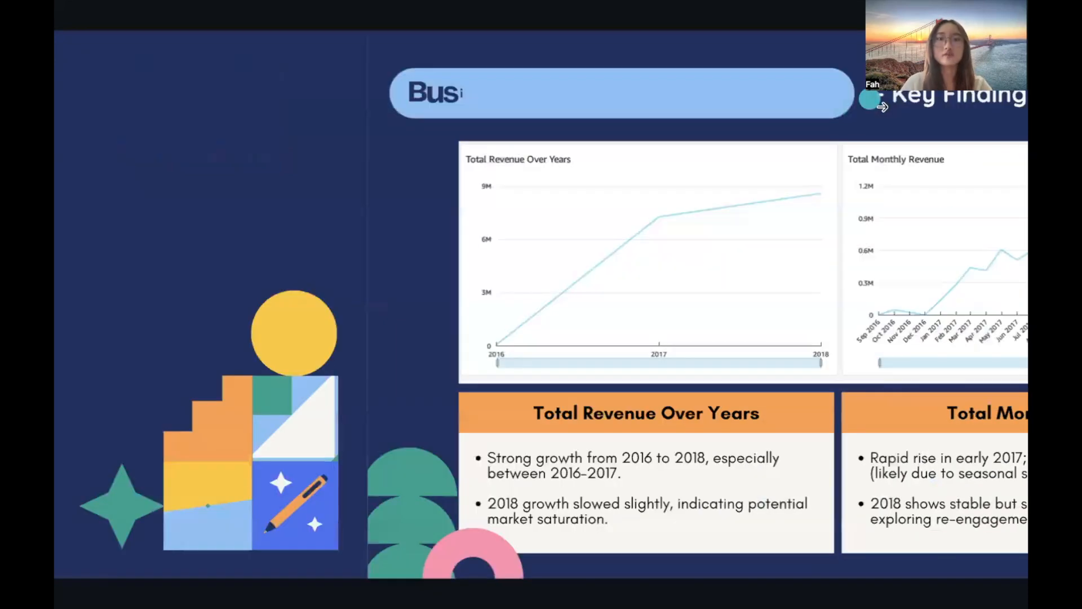